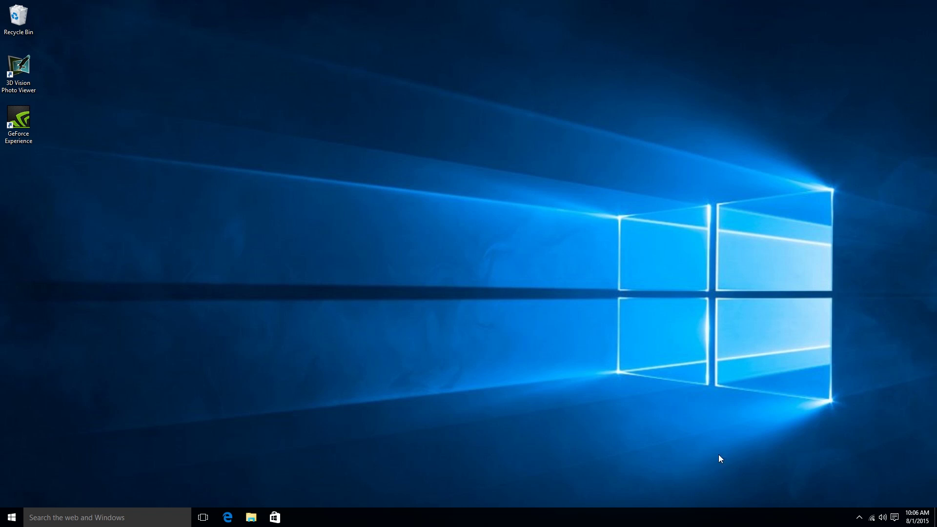
- Close the hidden-icons panel, then briefly open and close Action Center
{"action": "left_click", "coordinate": [859, 517]}
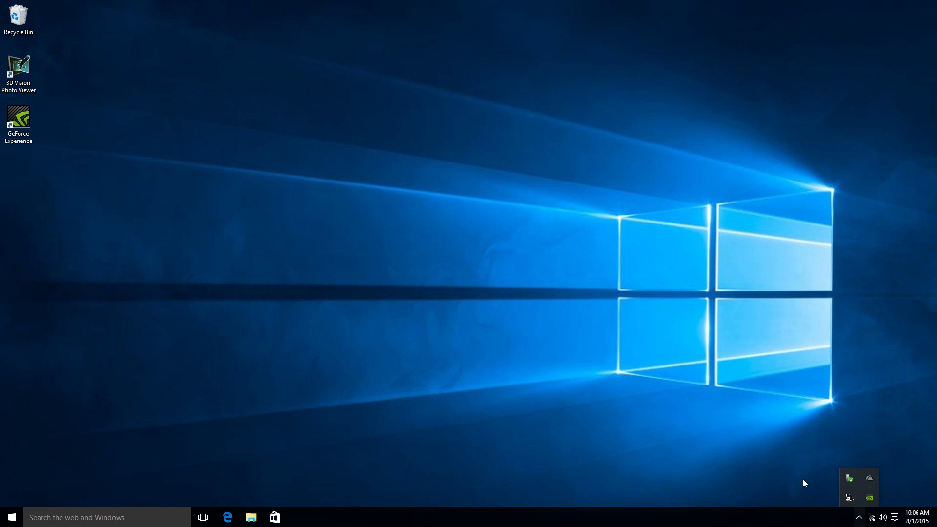
{"action": "left_click", "coordinate": [801, 474]}
{"action": "left_click", "coordinate": [894, 515]}
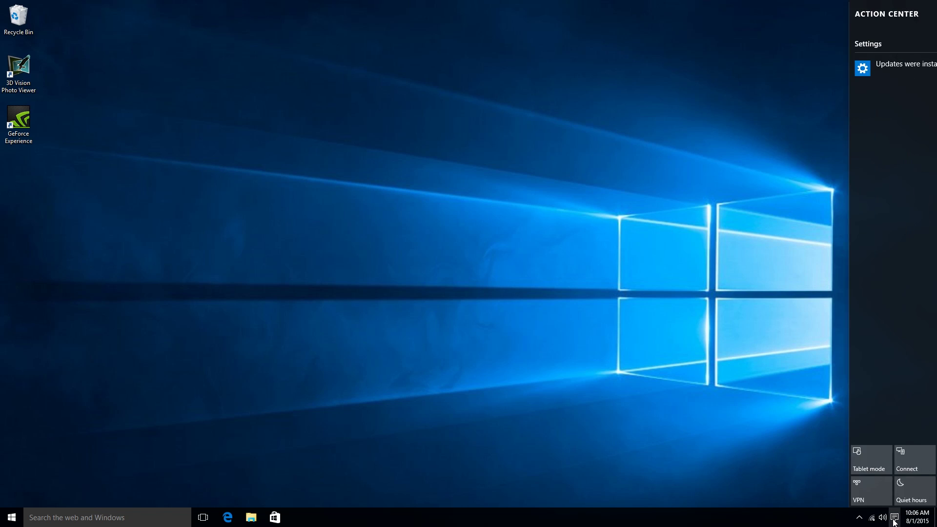
{"action": "left_click", "coordinate": [734, 449]}
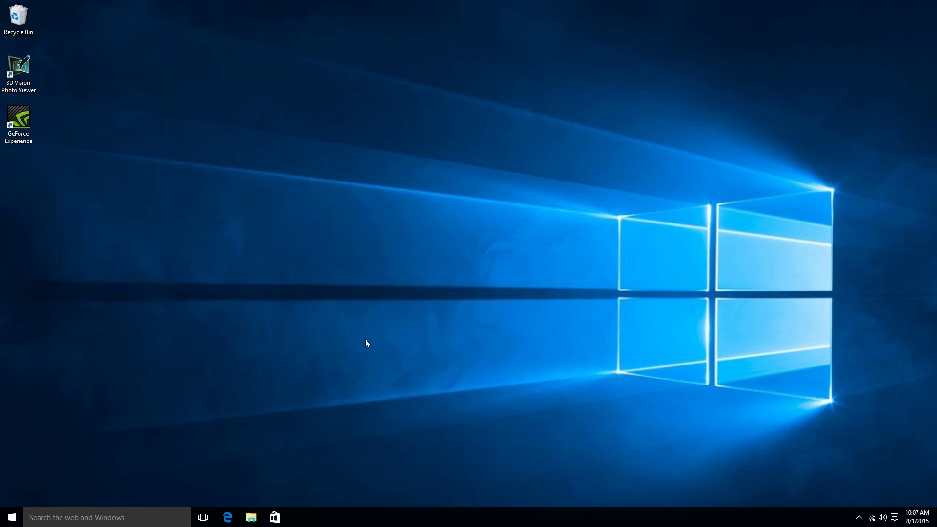
- Open the Start menu, close it, and reopen it so it stays open
{"action": "left_click", "coordinate": [7, 521]}
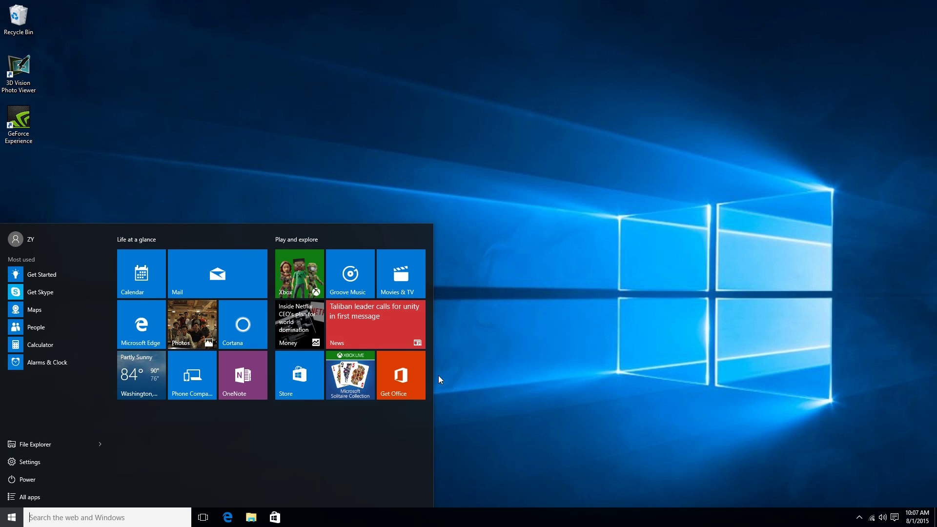
{"action": "left_click", "coordinate": [8, 518]}
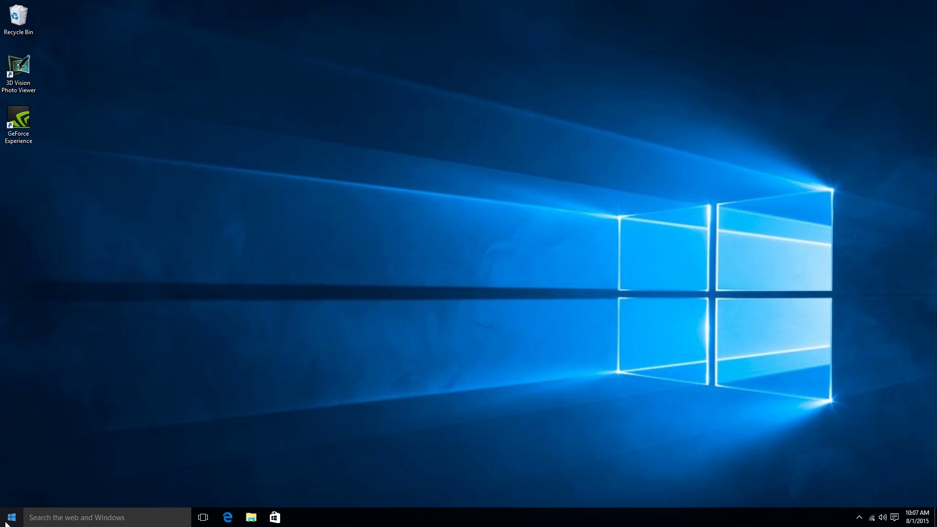
{"action": "left_click", "coordinate": [9, 518]}
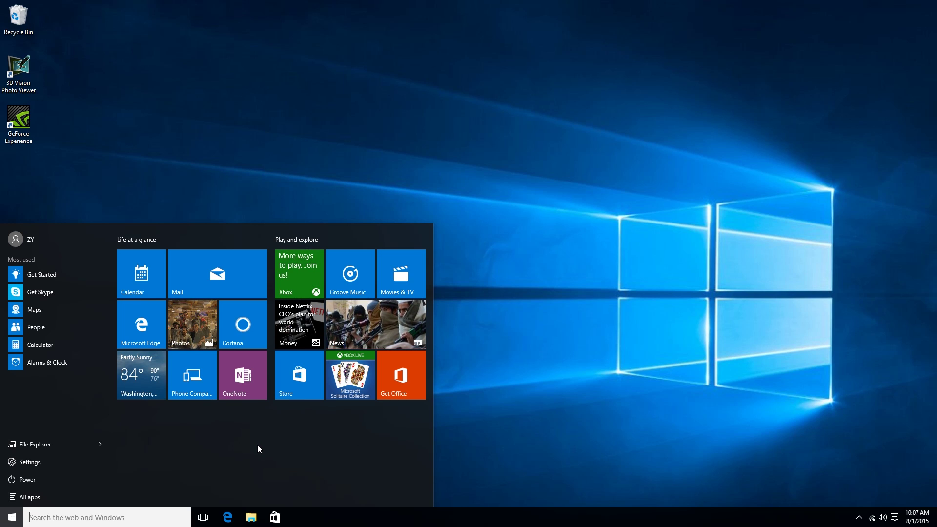
- Switch on 'Use Start full screen' under Personalization > Start, then reopen Start full screen
{"action": "left_click", "coordinate": [41, 461]}
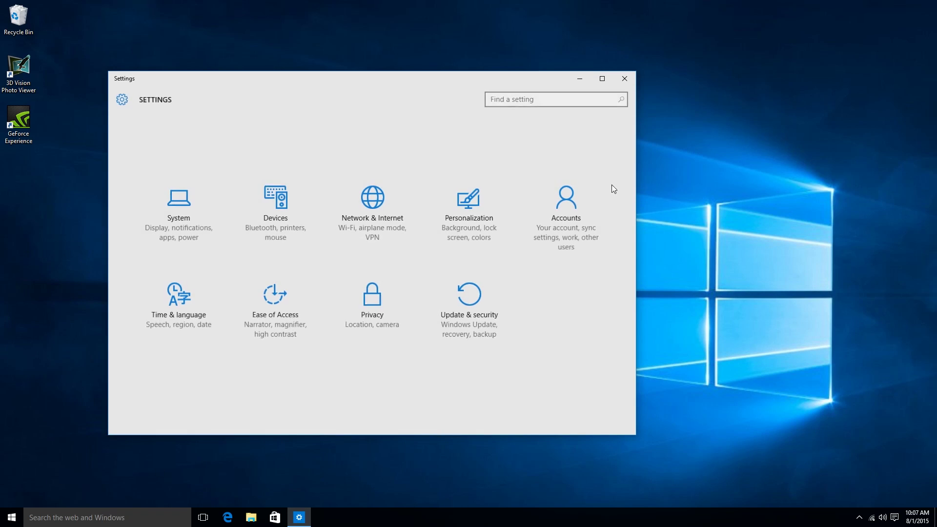
{"action": "left_click", "coordinate": [474, 227]}
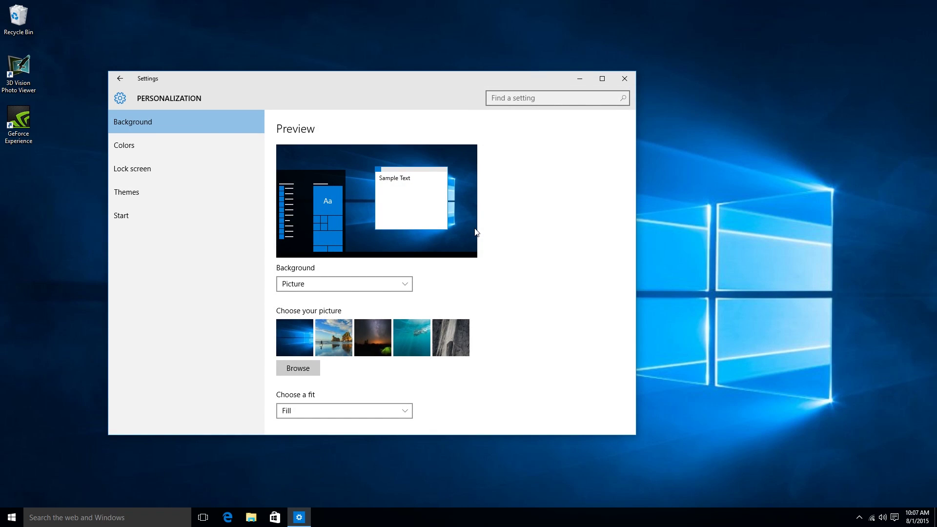
{"action": "left_click", "coordinate": [137, 192]}
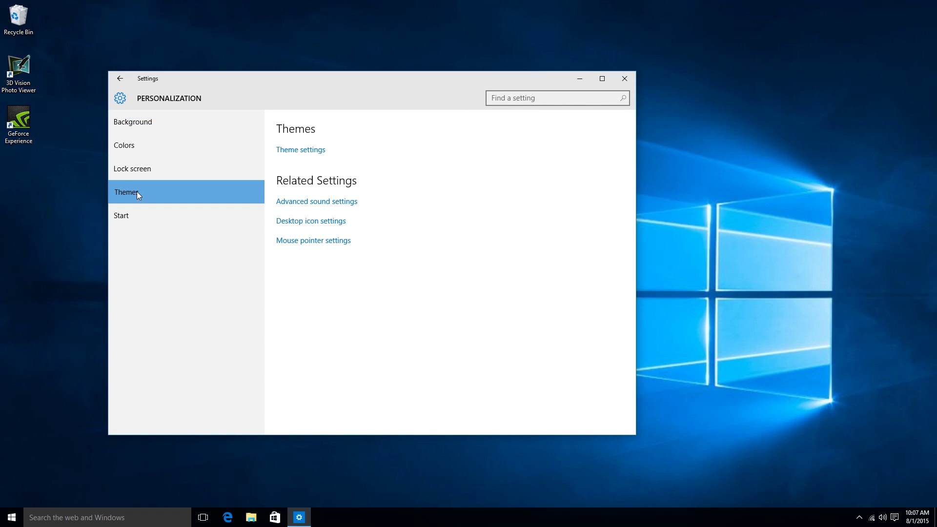
{"action": "left_click", "coordinate": [148, 214]}
{"action": "left_click", "coordinate": [287, 232]}
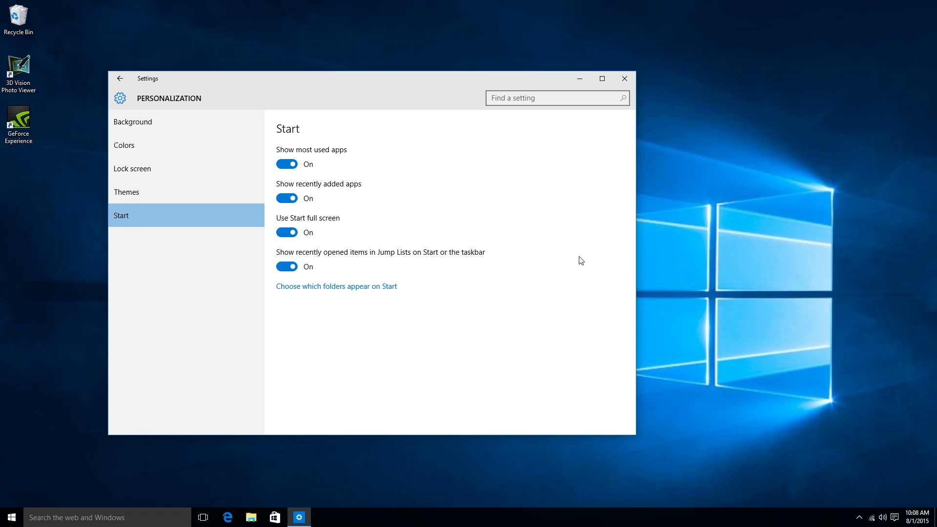
{"action": "key", "text": "super"}
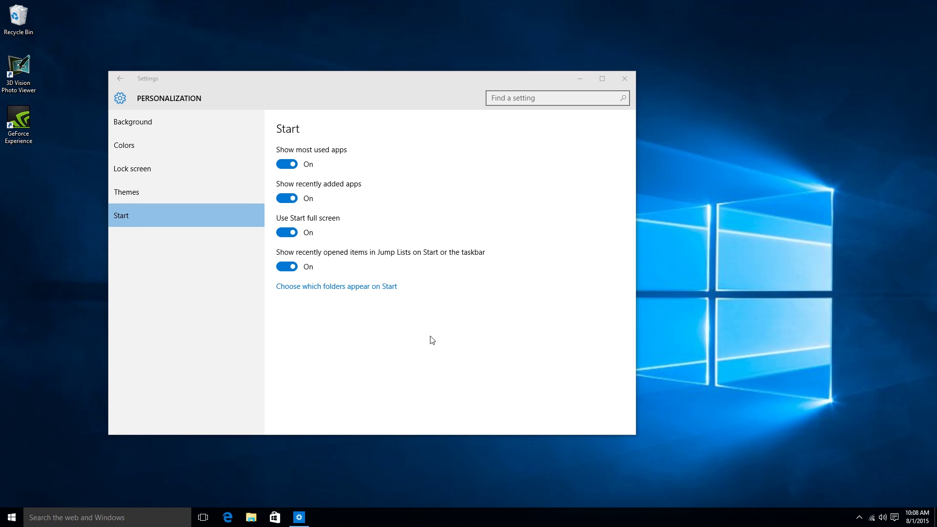
{"action": "key", "text": "super"}
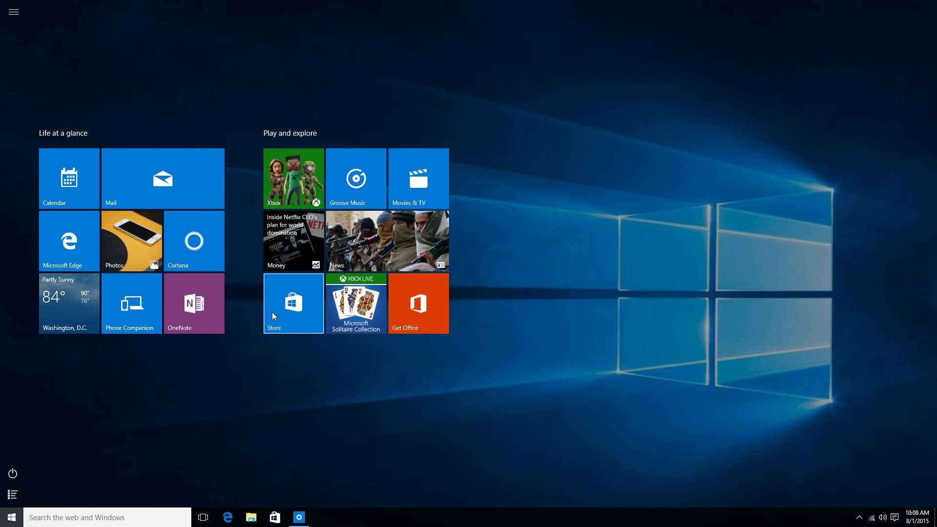
- Stack Store, Get Office and Solitaire under Life at a glance; move Money lower
{"action": "left_click_drag", "start_coordinate": [299, 330], "coordinate": [243, 466]}
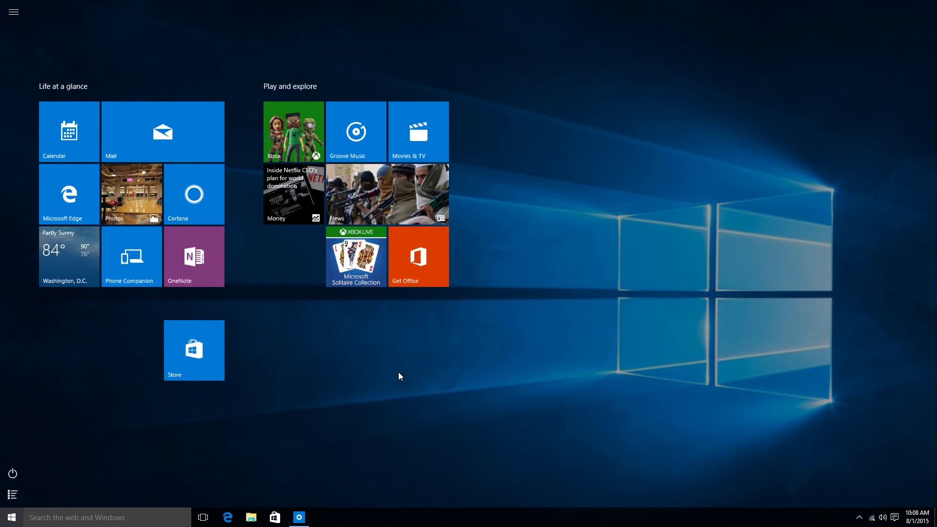
{"action": "left_click_drag", "start_coordinate": [427, 264], "coordinate": [186, 454]}
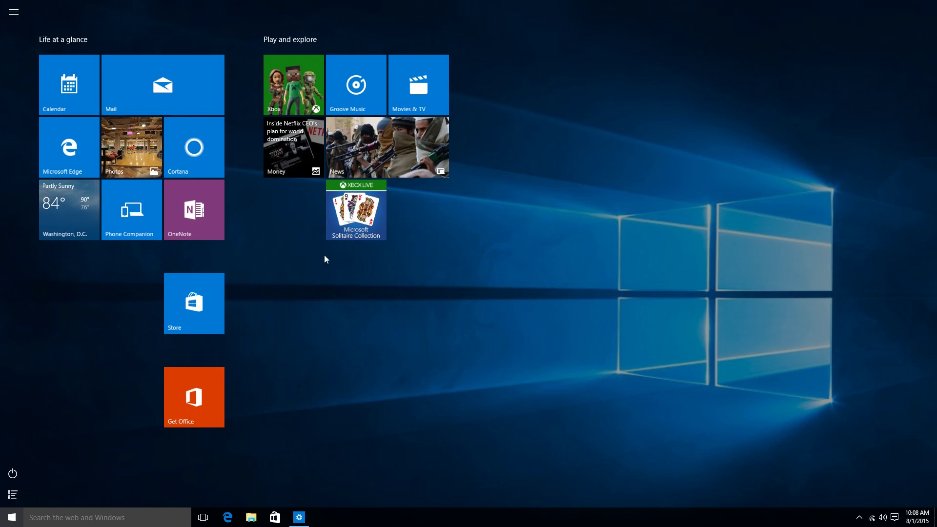
{"action": "left_click_drag", "start_coordinate": [361, 222], "coordinate": [188, 488]}
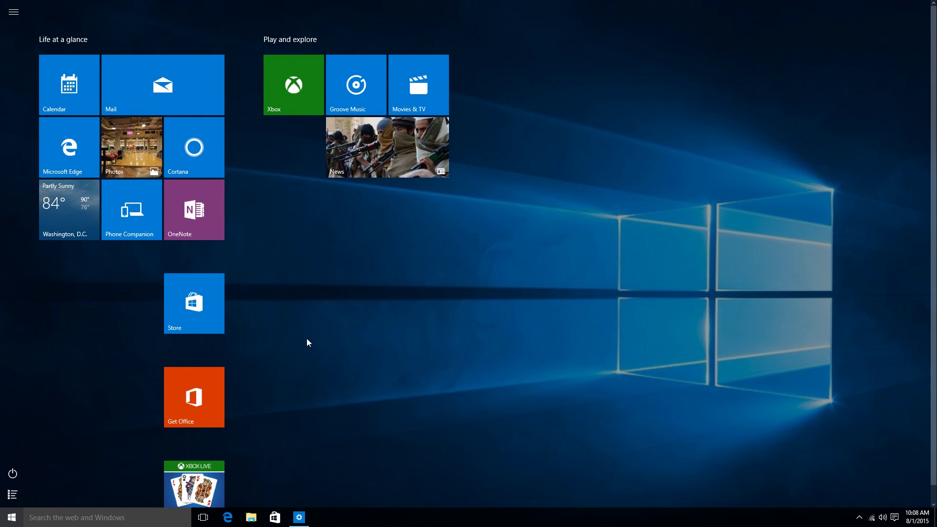
{"action": "left_click_drag", "start_coordinate": [307, 341], "coordinate": [312, 451]}
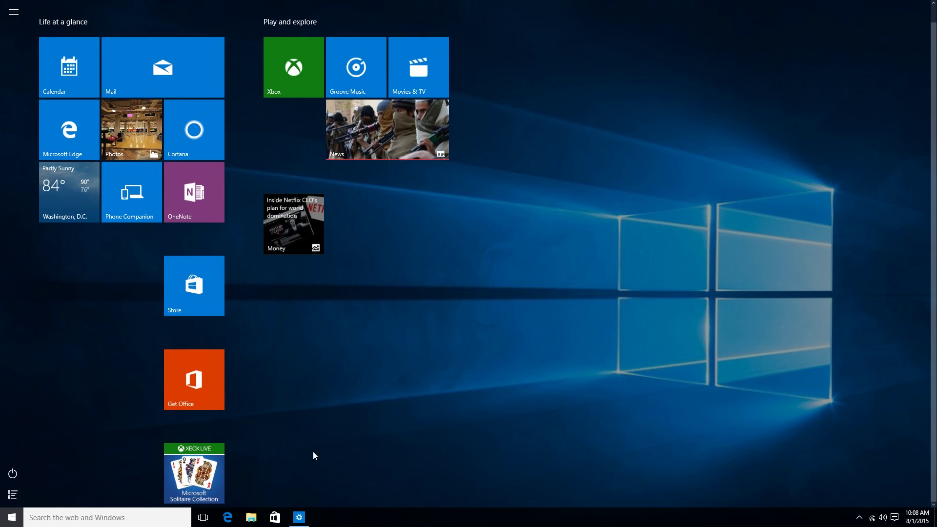
{"action": "left_click_drag", "start_coordinate": [300, 205], "coordinate": [432, 412]}
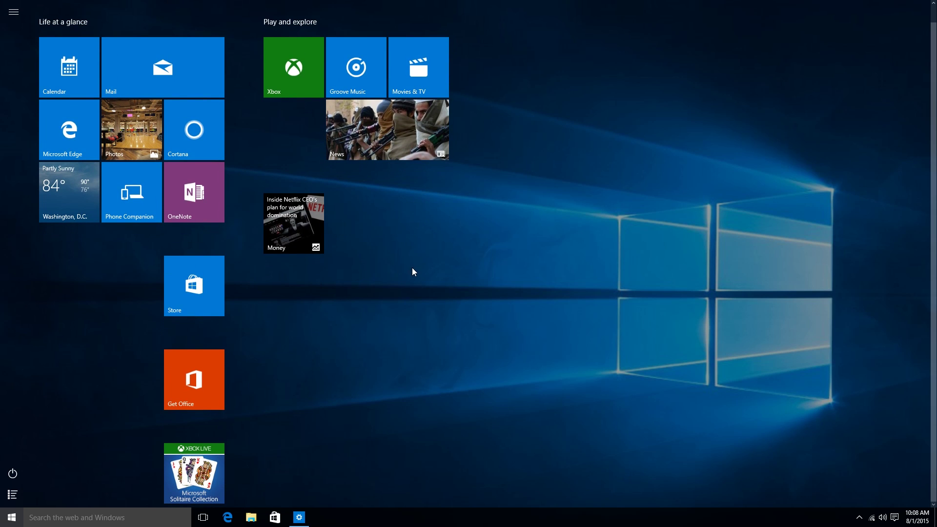
- Browse the All apps list, collapse the Start side pane, then close Start
{"action": "scroll", "coordinate": [443, 291], "scroll_direction": "up", "scroll_amount": 1}
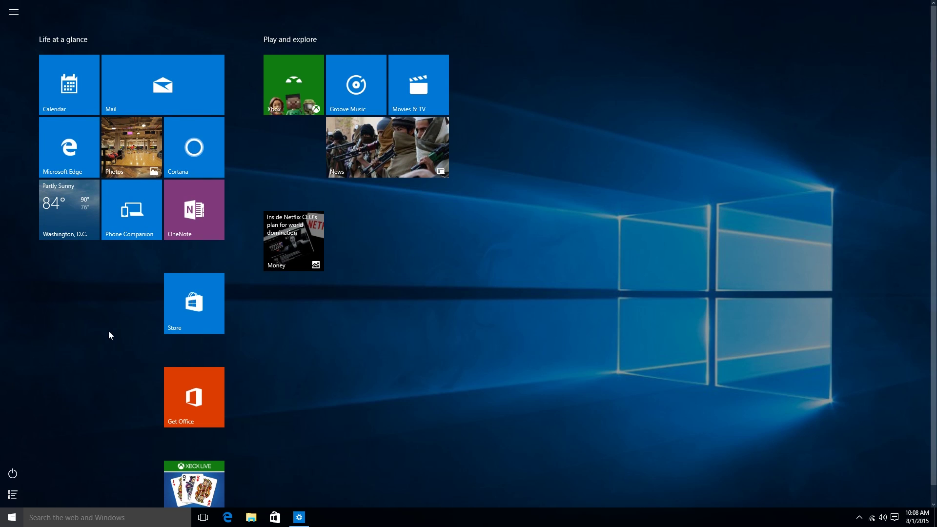
{"action": "left_click", "coordinate": [12, 494]}
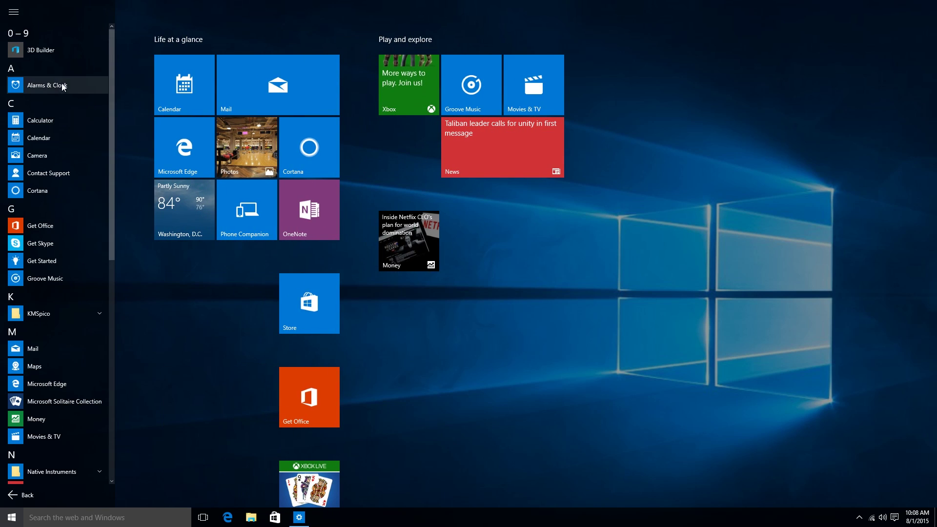
{"action": "left_click_drag", "start_coordinate": [110, 211], "coordinate": [115, 147]}
{"action": "left_click", "coordinate": [191, 385]}
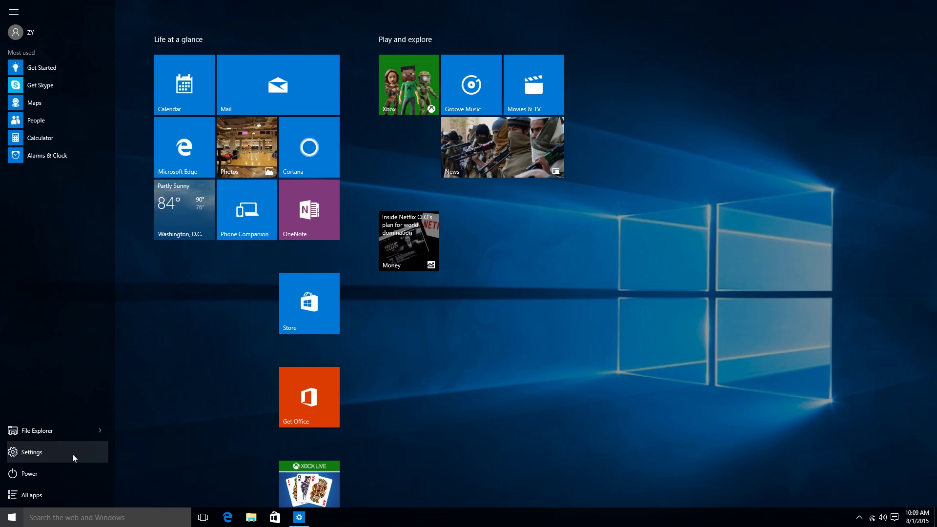
{"action": "left_click", "coordinate": [183, 393]}
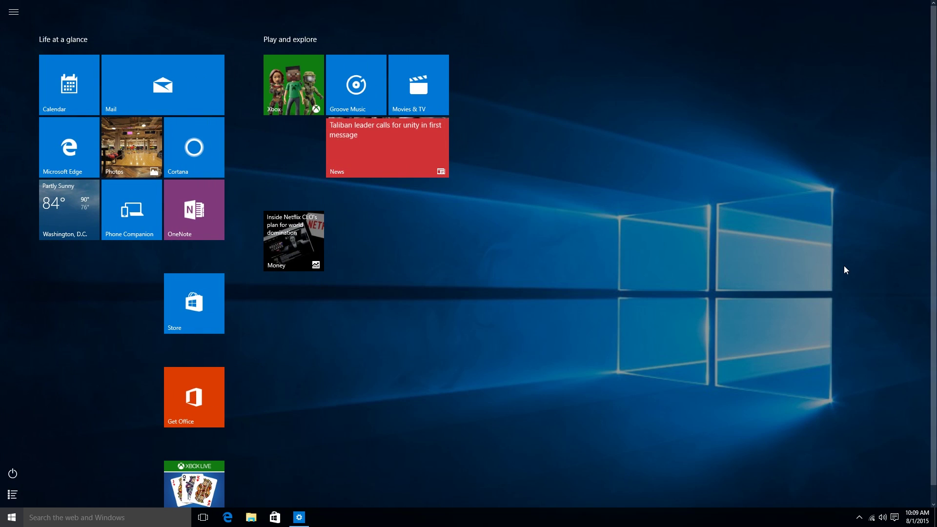
{"action": "left_click", "coordinate": [13, 495]}
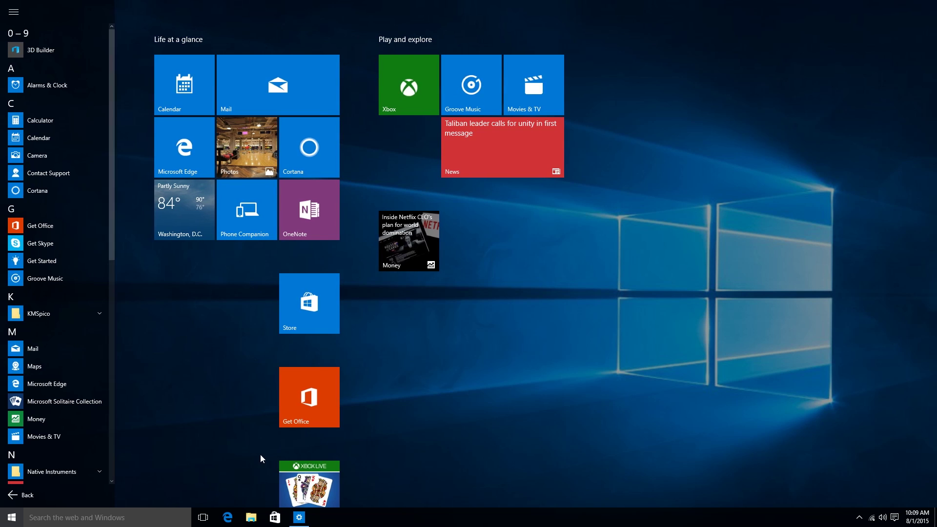
{"action": "left_click", "coordinate": [83, 497]}
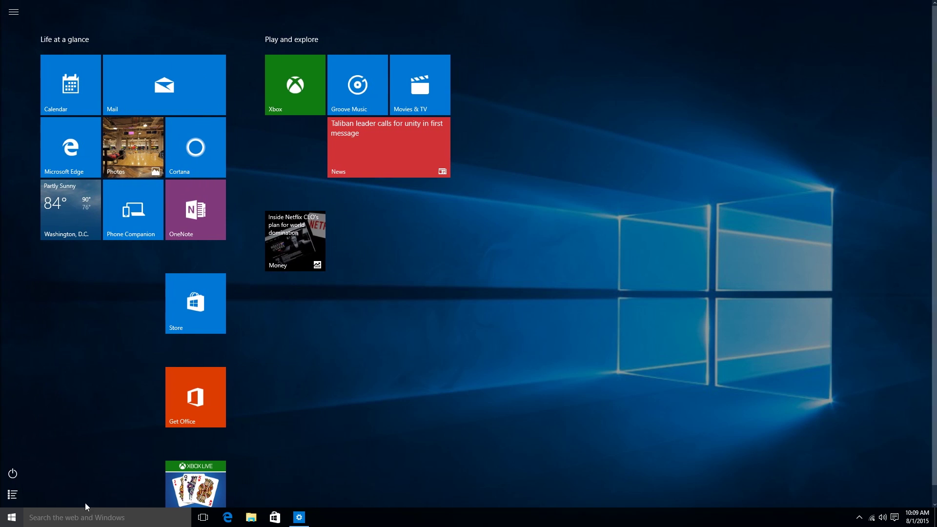
{"action": "key", "text": "Escape"}
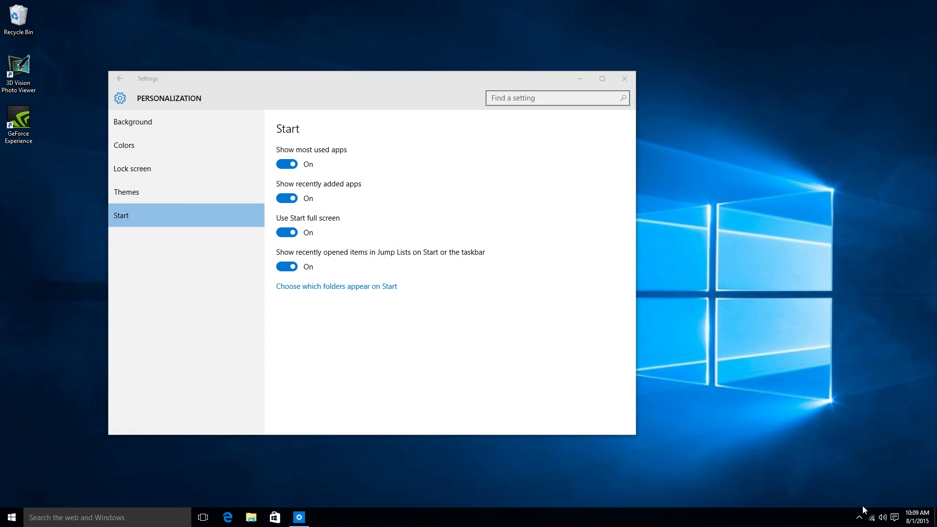
- Open Action Center and toggle quick actions collapsed and expanded, ending at two rows
{"action": "left_click", "coordinate": [894, 517]}
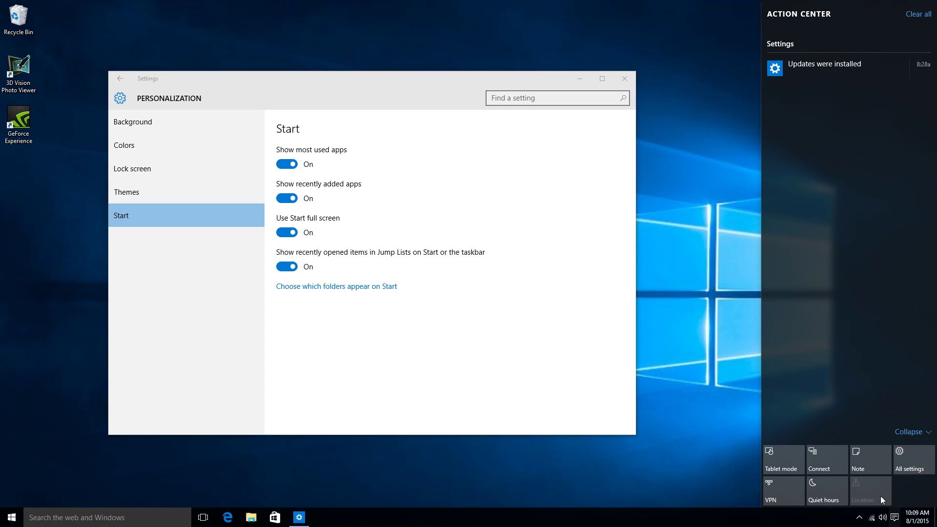
{"action": "left_click", "coordinate": [909, 432]}
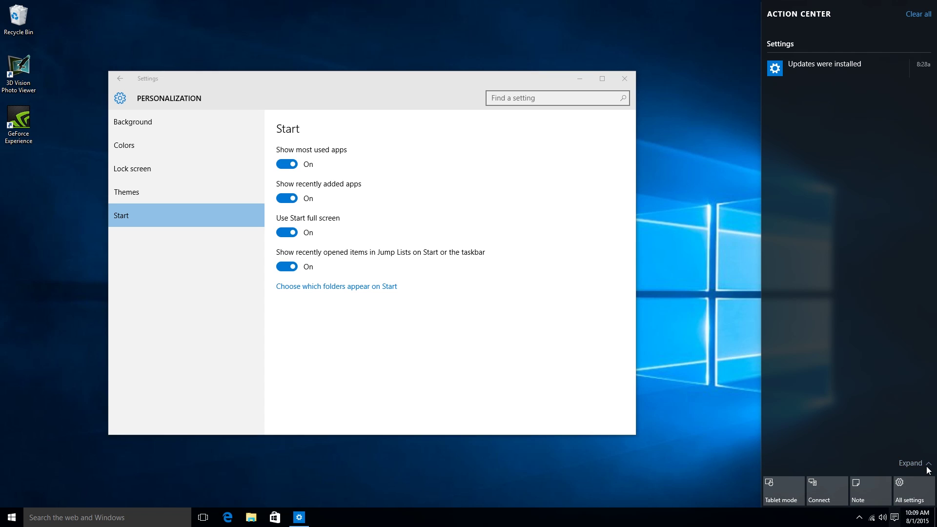
{"action": "left_click", "coordinate": [927, 466]}
{"action": "left_click", "coordinate": [909, 432]}
{"action": "left_click", "coordinate": [911, 463]}
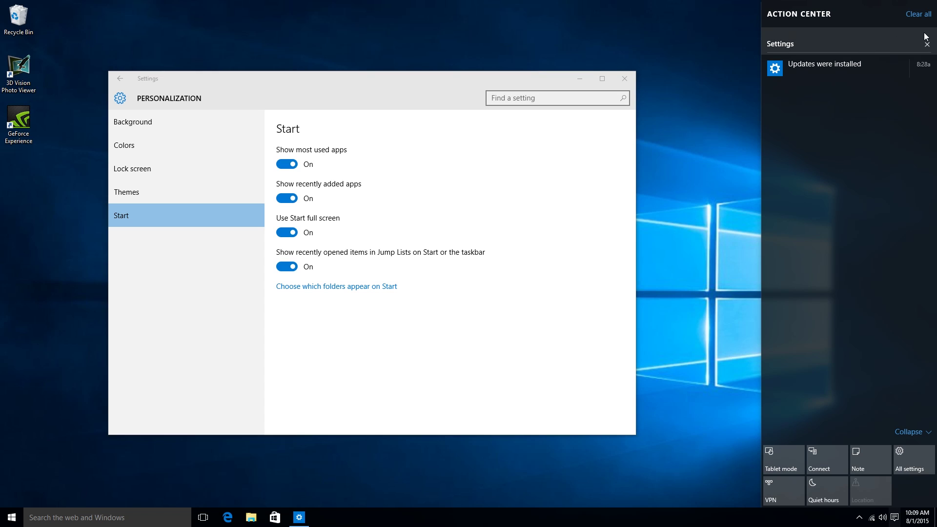
- Dismiss the 'Updates were installed' notification and close Action Center
{"action": "left_click", "coordinate": [927, 65]}
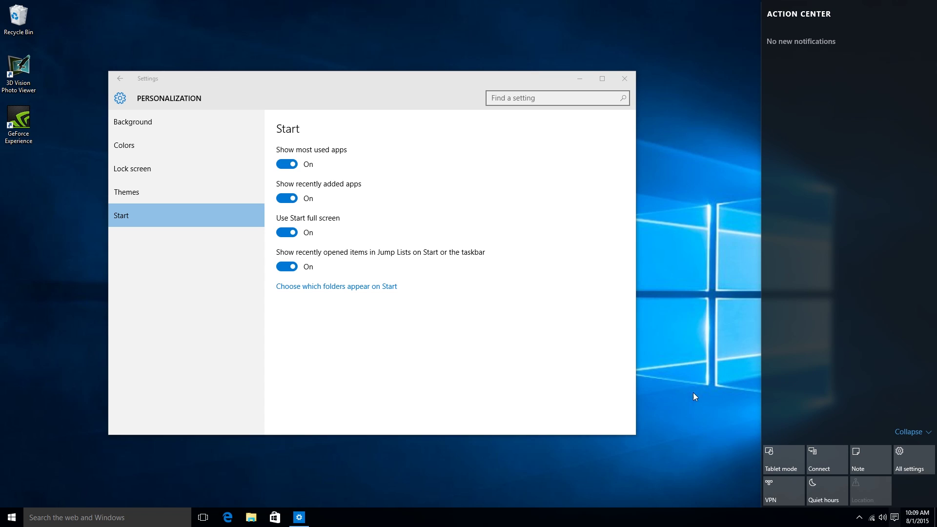
{"action": "left_click", "coordinate": [12, 518]}
{"action": "left_click", "coordinate": [12, 517]}
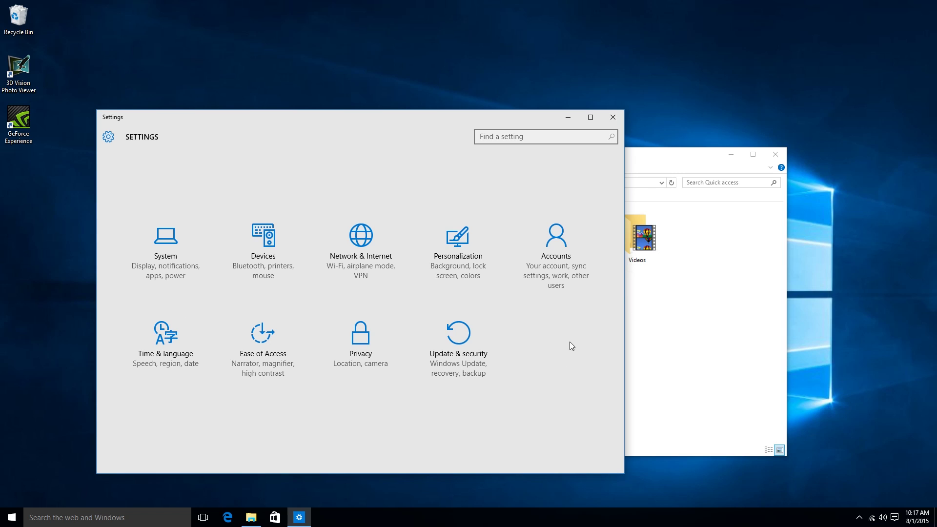
- Go to System settings and select Multitasking to show Snap and Virtual desktops options
{"action": "left_click", "coordinate": [183, 242]}
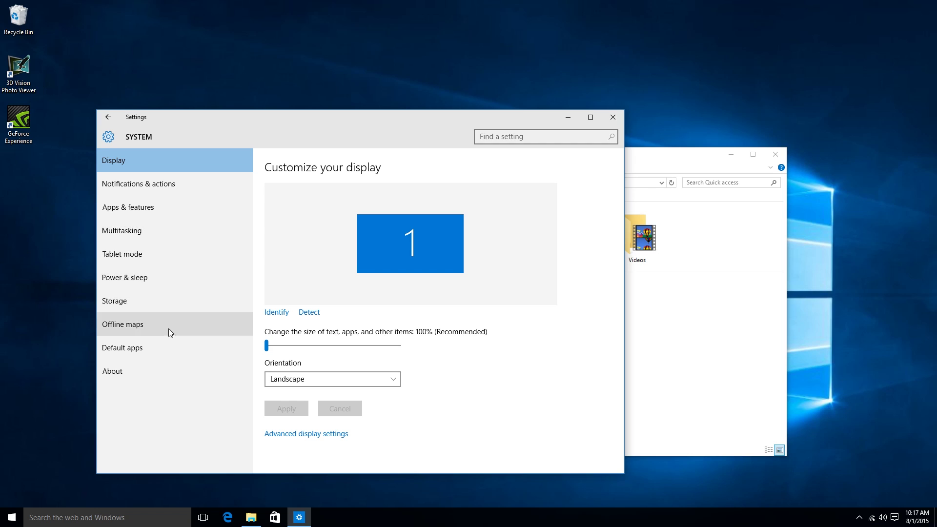
{"action": "left_click", "coordinate": [173, 231]}
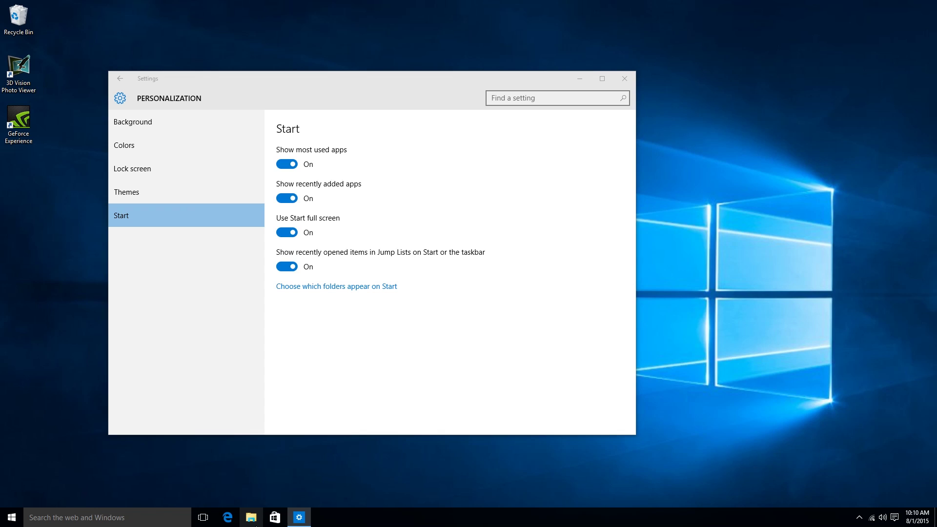
- Open File Explorer at Quick access with Win+E and nudge the window up and right
{"action": "key", "text": "super+e"}
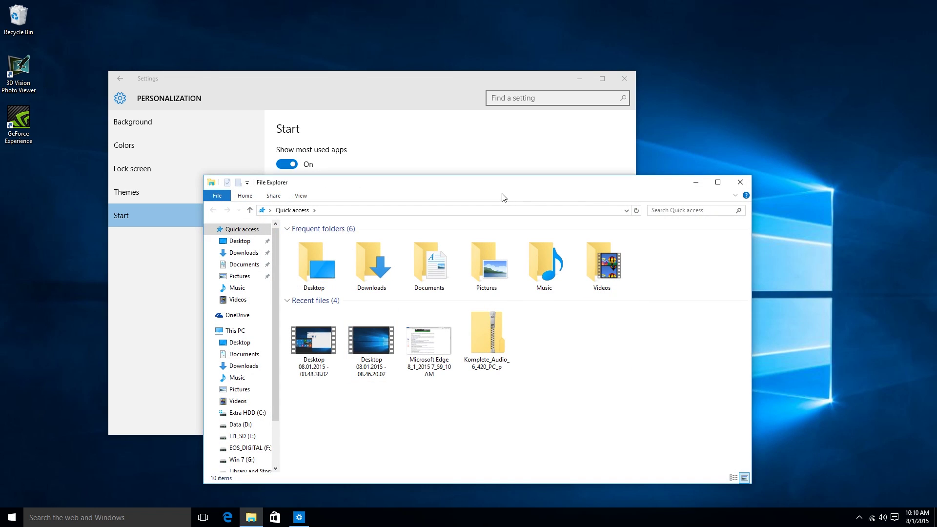
{"action": "left_click_drag", "start_coordinate": [502, 195], "coordinate": [517, 181]}
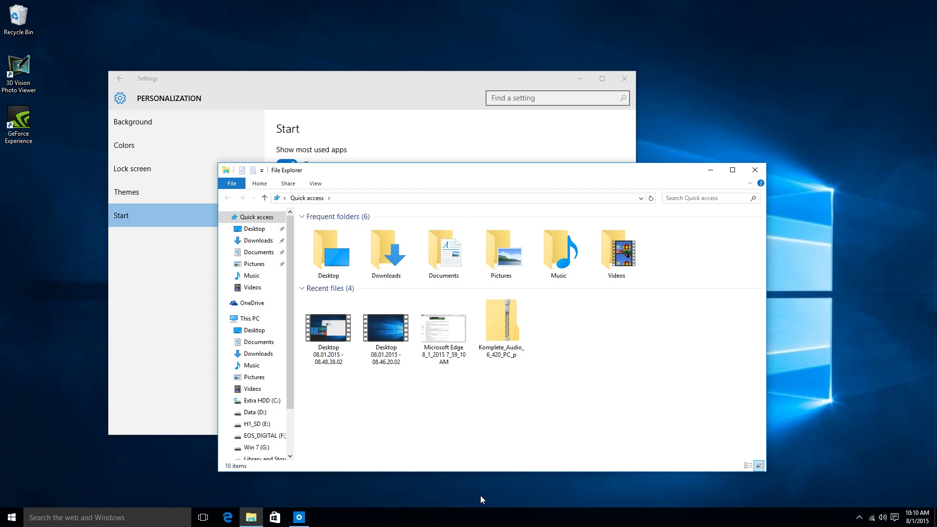
- Peek at Cortana, then add a second virtual desktop in Task View and return to Desktop 1
{"action": "left_click", "coordinate": [67, 521]}
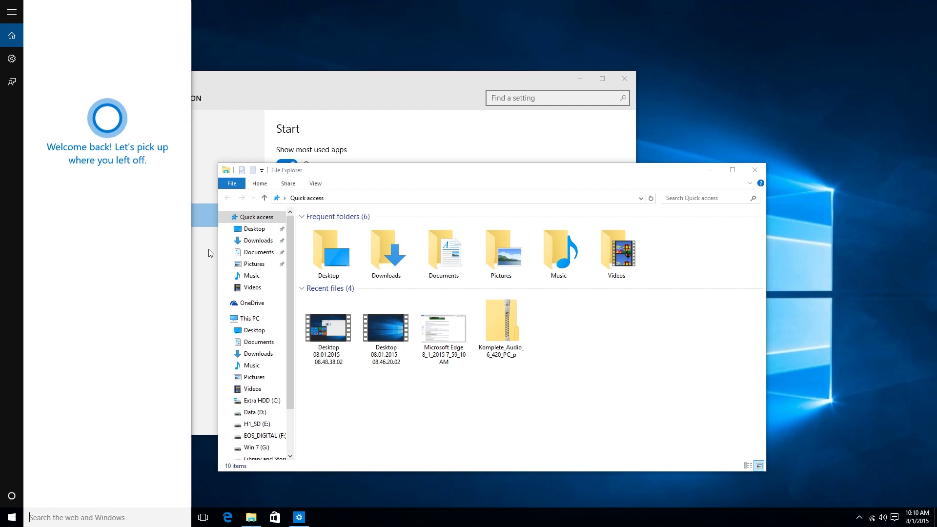
{"action": "left_click", "coordinate": [205, 519]}
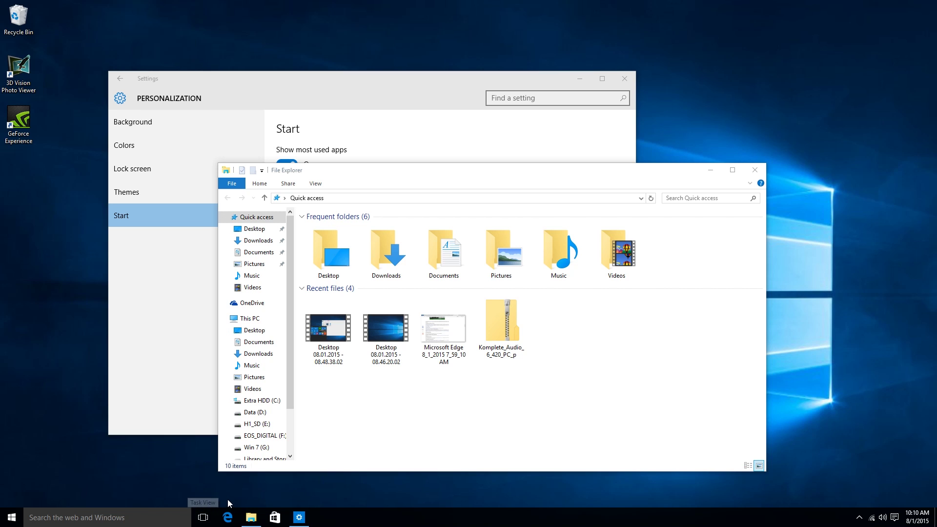
{"action": "left_click", "coordinate": [204, 519]}
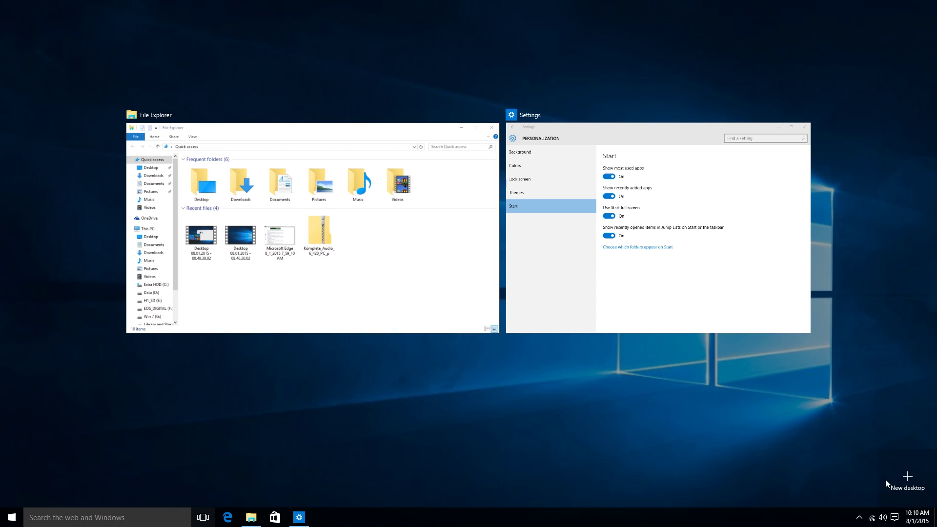
{"action": "left_click", "coordinate": [909, 488]}
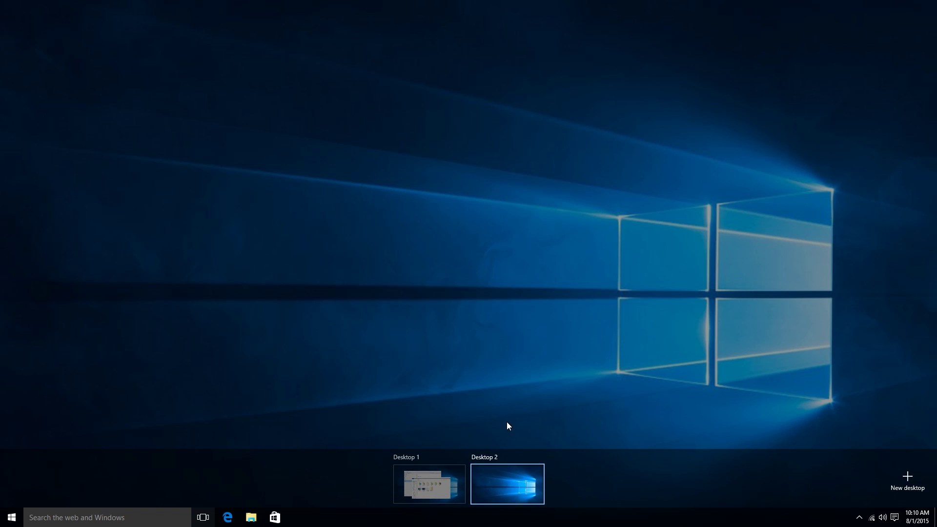
{"action": "left_click", "coordinate": [414, 479]}
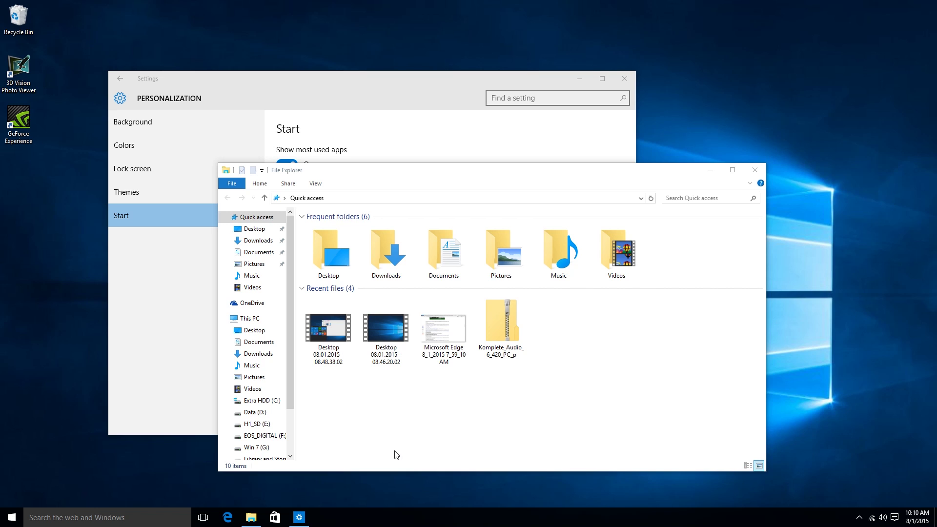
- Switch to Desktop 2, launch the Store app and move its window right
{"action": "left_click", "coordinate": [203, 517]}
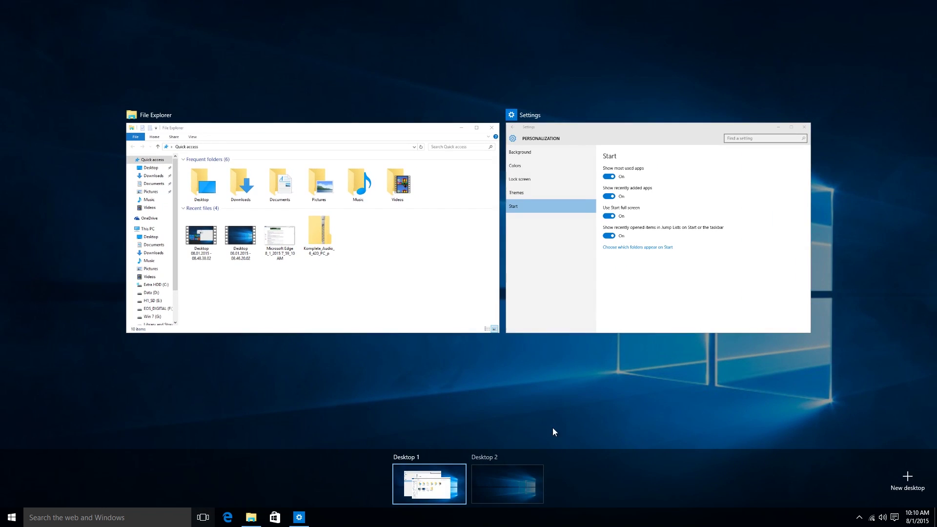
{"action": "left_click", "coordinate": [501, 489]}
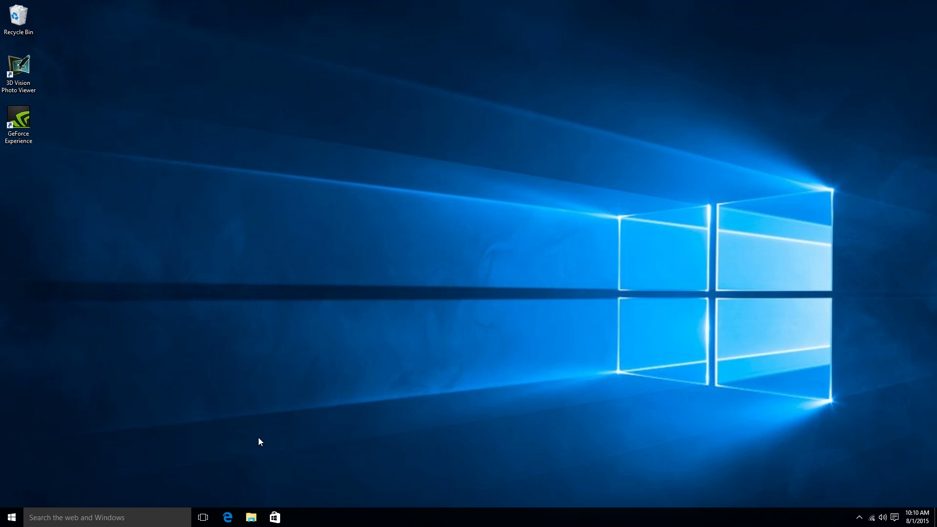
{"action": "left_click", "coordinate": [275, 517]}
{"action": "left_click_drag", "start_coordinate": [401, 59], "coordinate": [678, 61]}
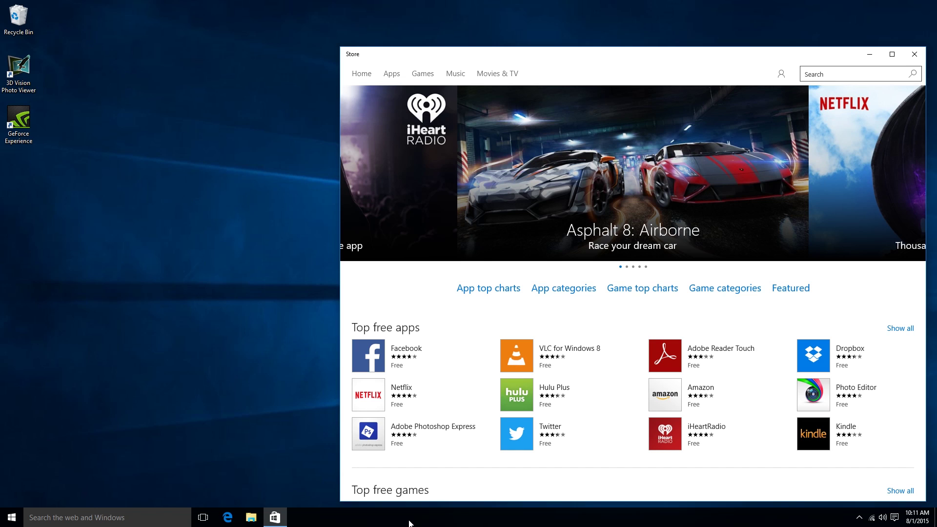
- On Desktop 1, reposition File Explorer and Settings, then switch back to Desktop 2
{"action": "key", "text": "super+Tab"}
{"action": "left_click", "coordinate": [420, 489]}
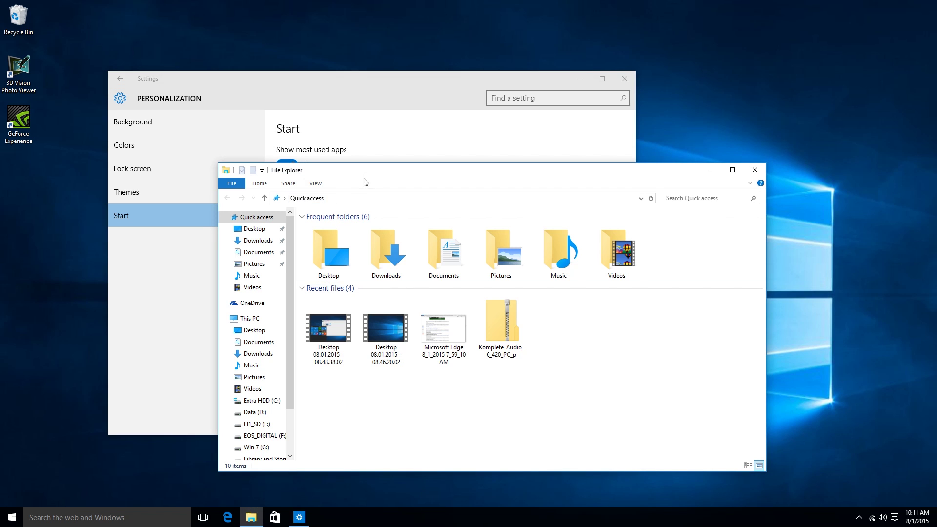
{"action": "left_click_drag", "start_coordinate": [545, 174], "coordinate": [741, 168]}
{"action": "left_click_drag", "start_coordinate": [434, 82], "coordinate": [326, 43]}
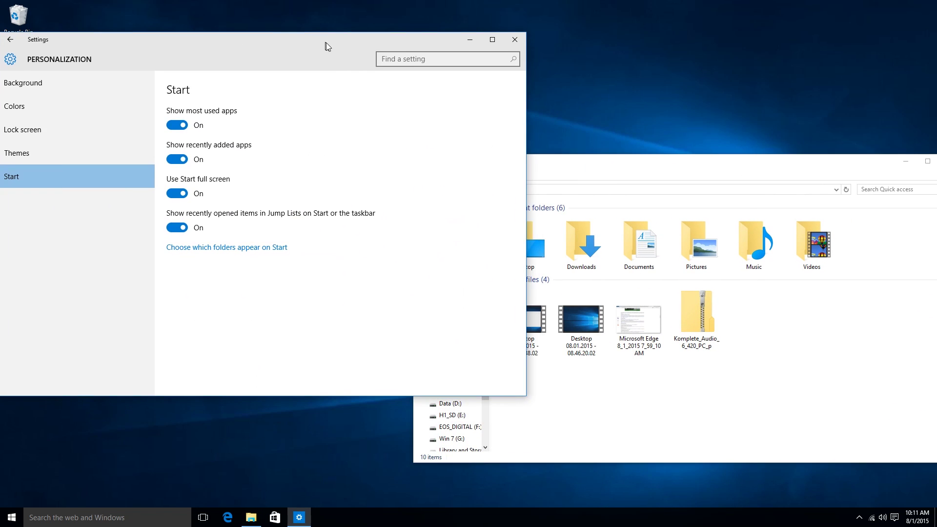
{"action": "left_click", "coordinate": [685, 174]}
{"action": "left_click_drag", "start_coordinate": [609, 172], "coordinate": [434, 165]}
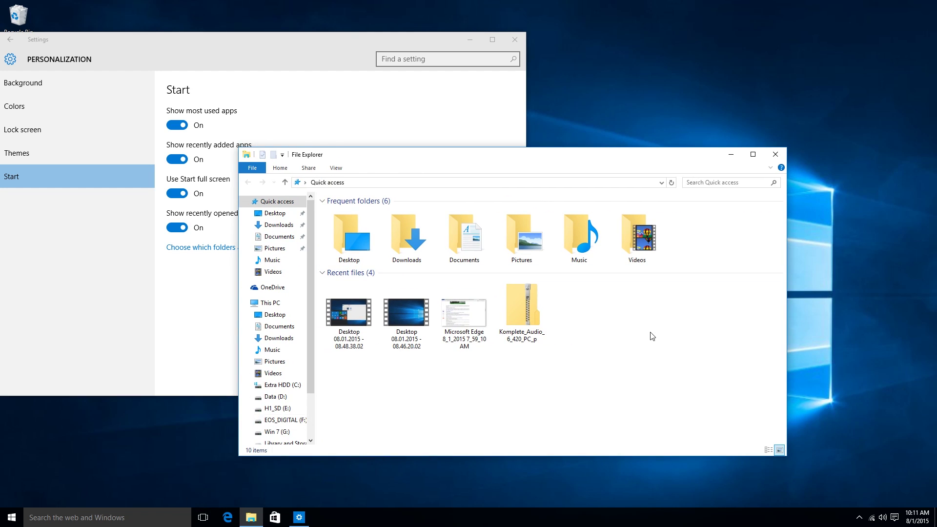
{"action": "key", "text": "super+Tab"}
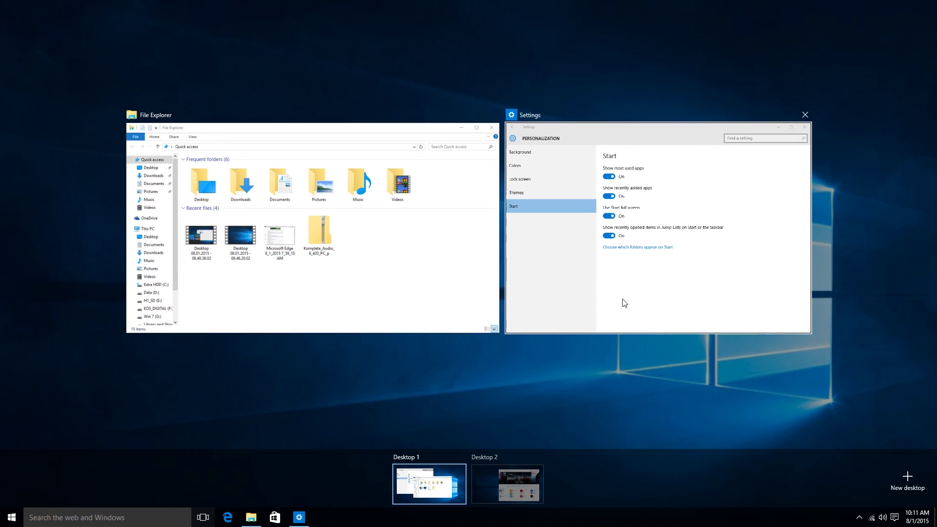
{"action": "left_click", "coordinate": [507, 483]}
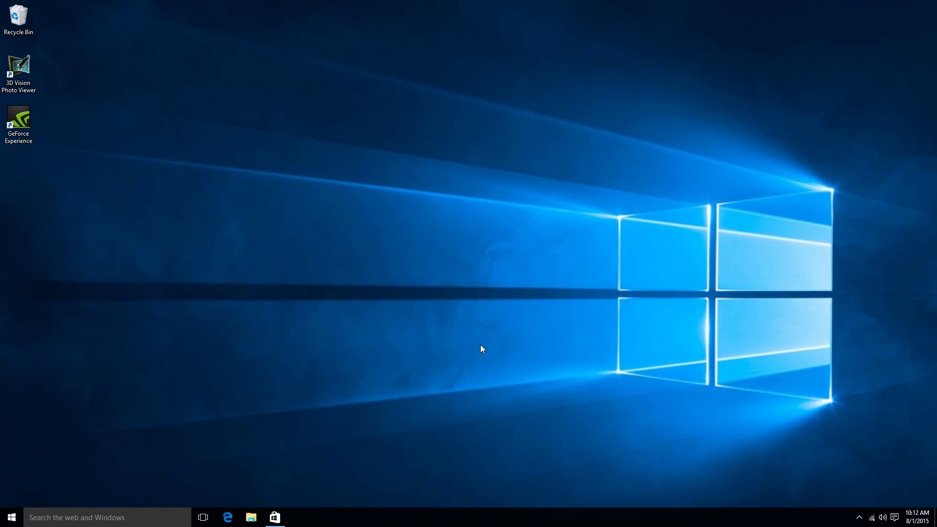
- Open Edge, reposition its window and scroll the Start page feed, then close it
{"action": "left_click", "coordinate": [227, 517]}
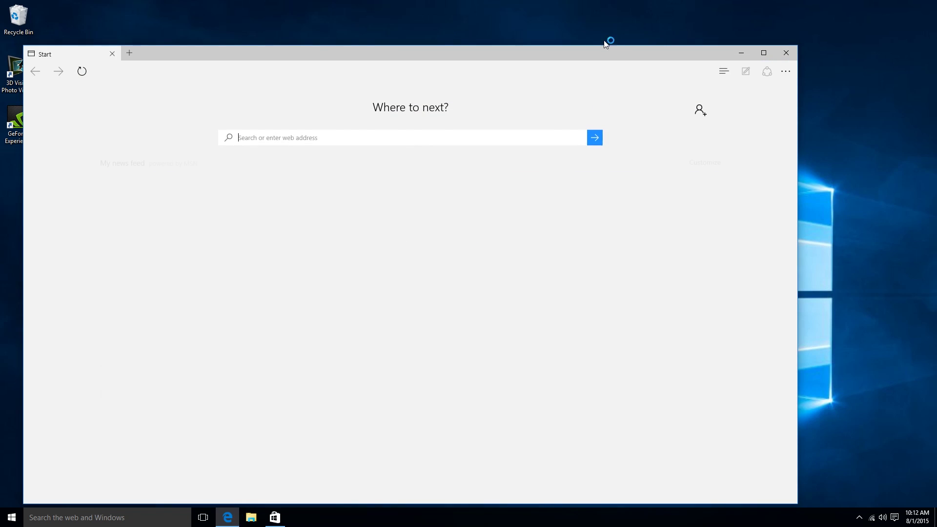
{"action": "left_click_drag", "start_coordinate": [528, 48], "coordinate": [584, 40]}
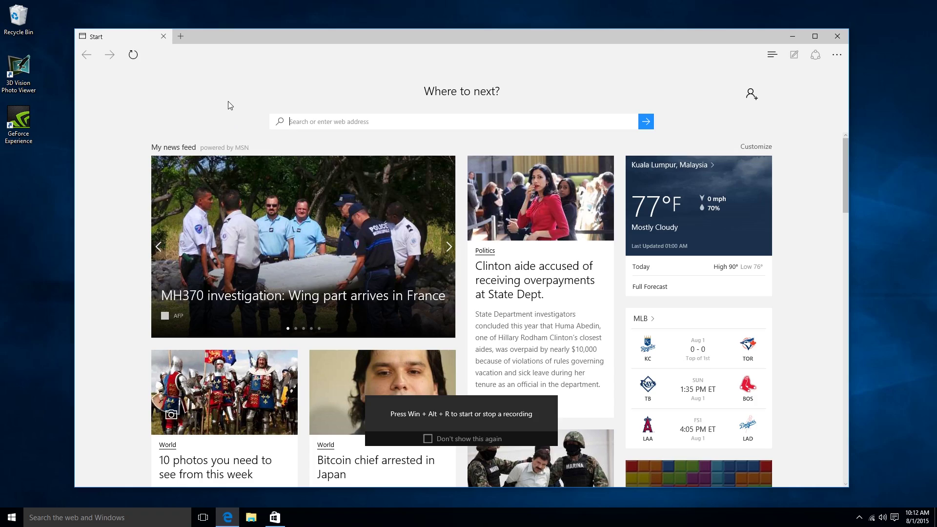
{"action": "scroll", "coordinate": [833, 220], "scroll_direction": "down", "scroll_amount": 1}
{"action": "scroll", "coordinate": [832, 217], "scroll_direction": "down", "scroll_amount": 5}
{"action": "scroll", "coordinate": [832, 218], "scroll_direction": "up", "scroll_amount": 6}
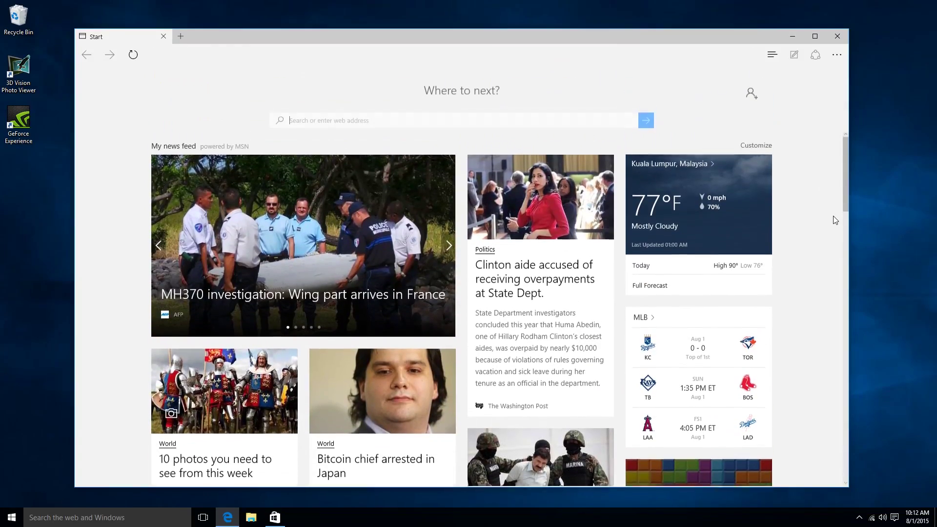
{"action": "scroll", "coordinate": [771, 195], "scroll_direction": "down", "scroll_amount": 5}
{"action": "scroll", "coordinate": [807, 217], "scroll_direction": "up", "scroll_amount": 6}
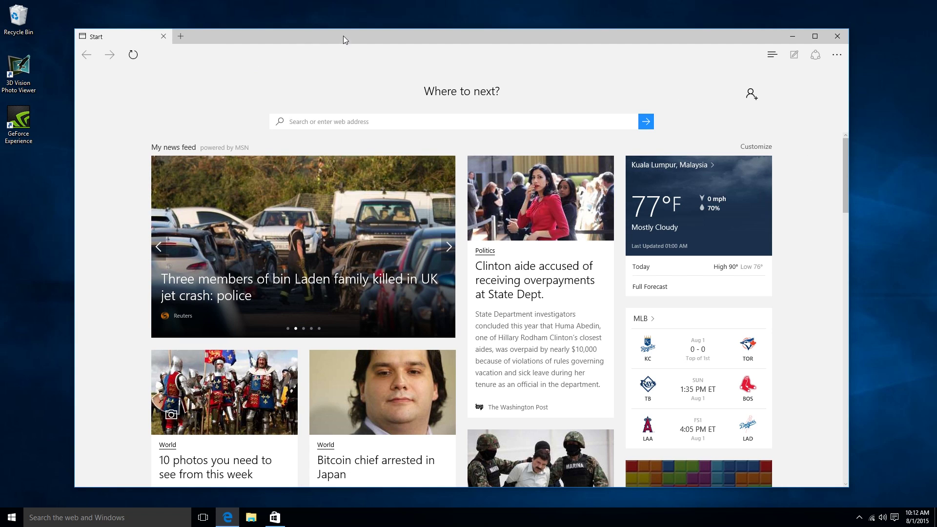
{"action": "left_click_drag", "start_coordinate": [345, 36], "coordinate": [363, 35]}
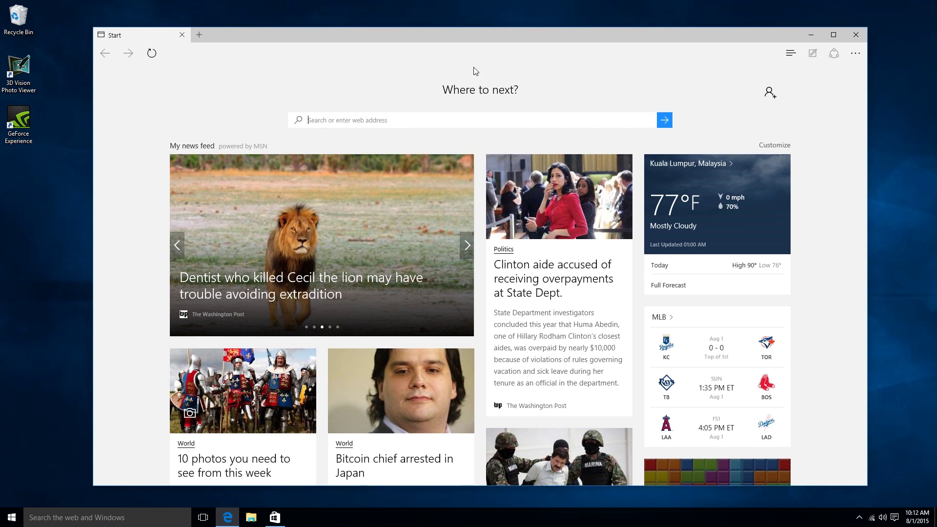
{"action": "left_click", "coordinate": [855, 34]}
- Reopen Edge and load google.com from the address box
{"action": "left_click", "coordinate": [224, 521]}
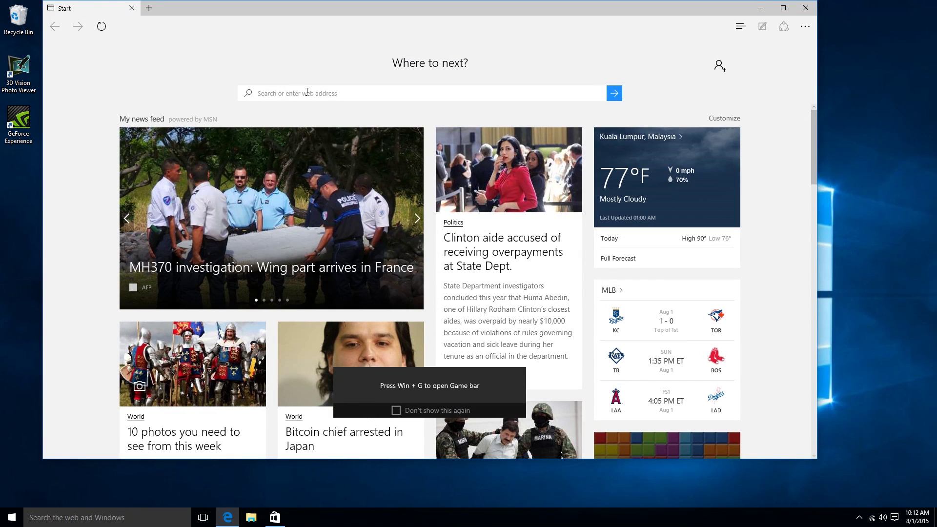
{"action": "left_click", "coordinate": [307, 92]}
{"action": "type", "text": "googl"}
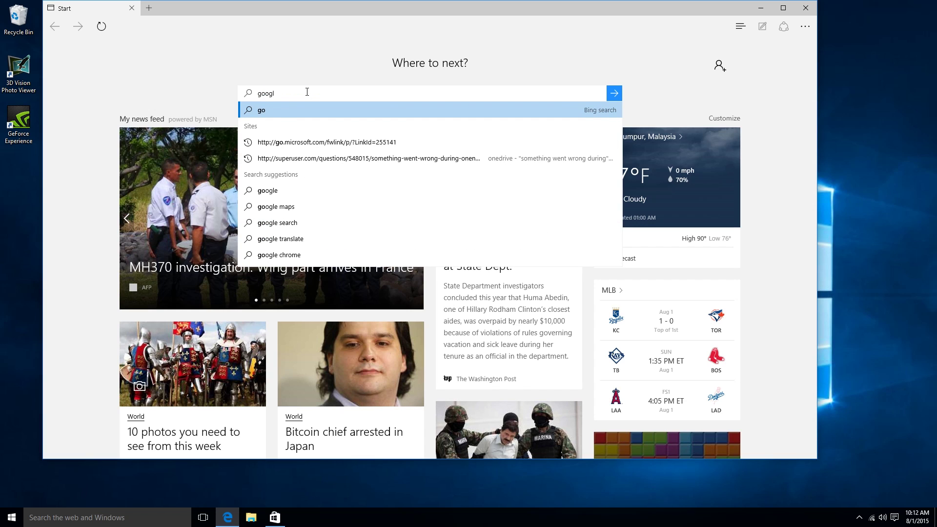
{"action": "type", "text": "e.com"}
{"action": "key", "text": "Return"}
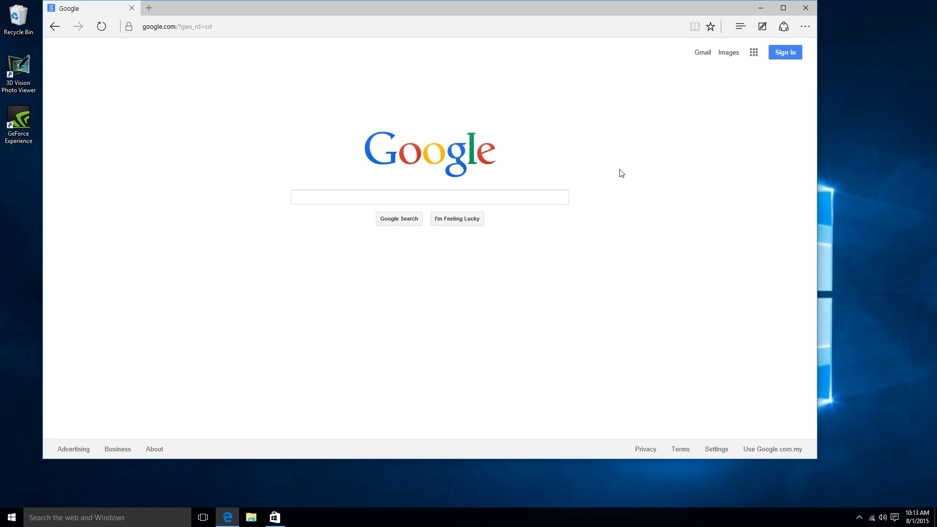
- Start a web note and ink loops around the Google logo and search box, plus 'LOL' below
{"action": "left_click", "coordinate": [764, 33]}
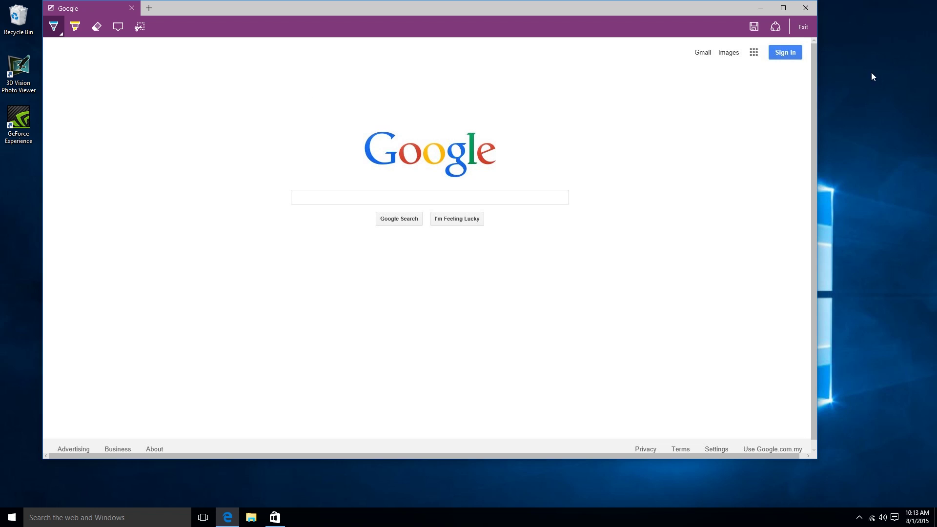
{"action": "left_click", "coordinate": [802, 27]}
{"action": "left_click", "coordinate": [764, 33]}
{"action": "left_click_drag", "start_coordinate": [293, 113], "coordinate": [331, 212]}
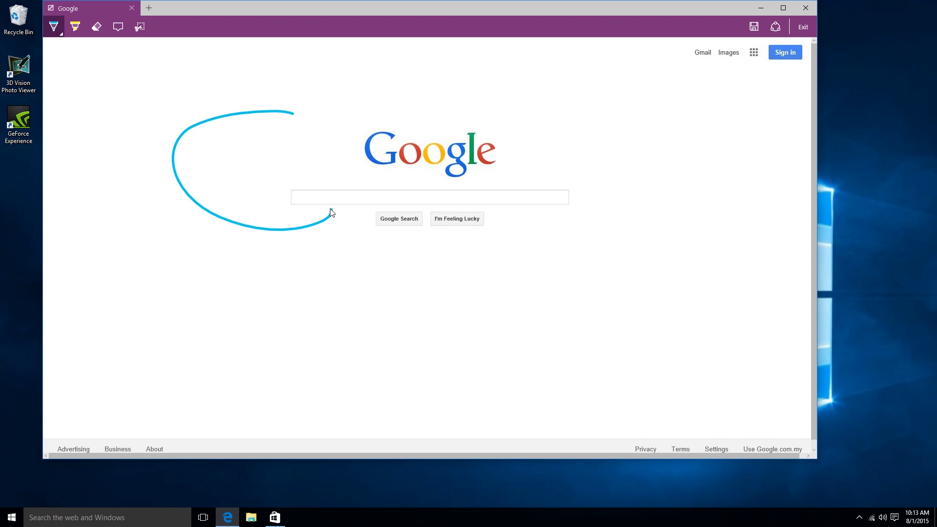
{"action": "left_click_drag", "start_coordinate": [409, 111], "coordinate": [366, 72]}
{"action": "mouse_move", "coordinate": [343, 198]}
{"action": "left_mouse_down"}
{"action": "mouse_move", "coordinate": [405, 266]}
{"action": "mouse_move", "coordinate": [312, 160]}
{"action": "left_mouse_up"}
{"action": "mouse_move", "coordinate": [336, 323]}
{"action": "left_mouse_down"}
{"action": "mouse_move", "coordinate": [370, 393]}
{"action": "mouse_move", "coordinate": [384, 393]}
{"action": "left_mouse_up"}
{"action": "left_click_drag", "start_coordinate": [397, 335], "coordinate": [386, 316]}
{"action": "left_click_drag", "start_coordinate": [471, 312], "coordinate": [551, 399]}
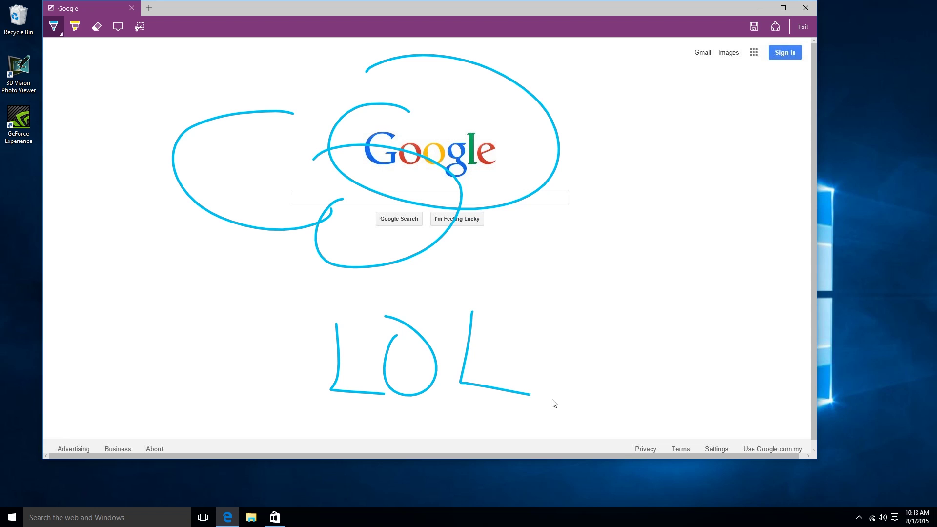
- Clip-copy the area around the Google logo and exit web note mode
{"action": "left_click", "coordinate": [140, 26]}
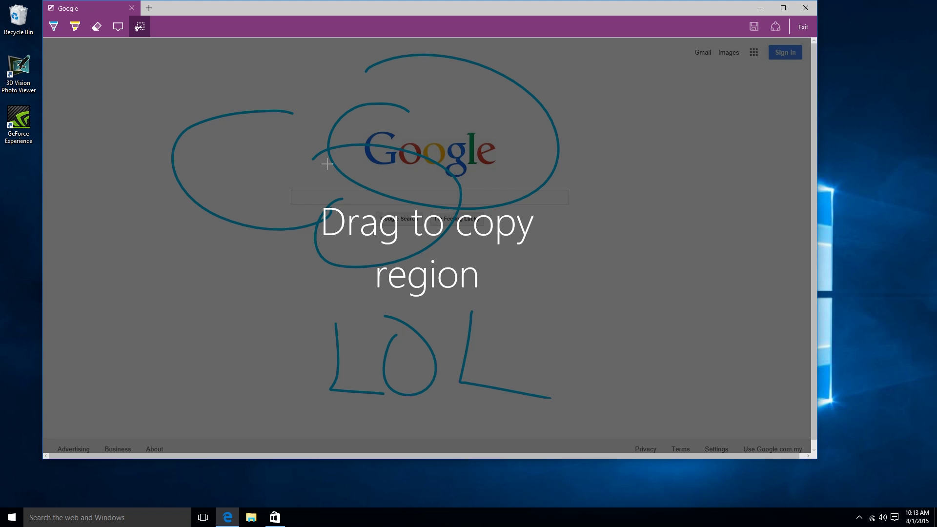
{"action": "left_click_drag", "start_coordinate": [335, 127], "coordinate": [612, 316]}
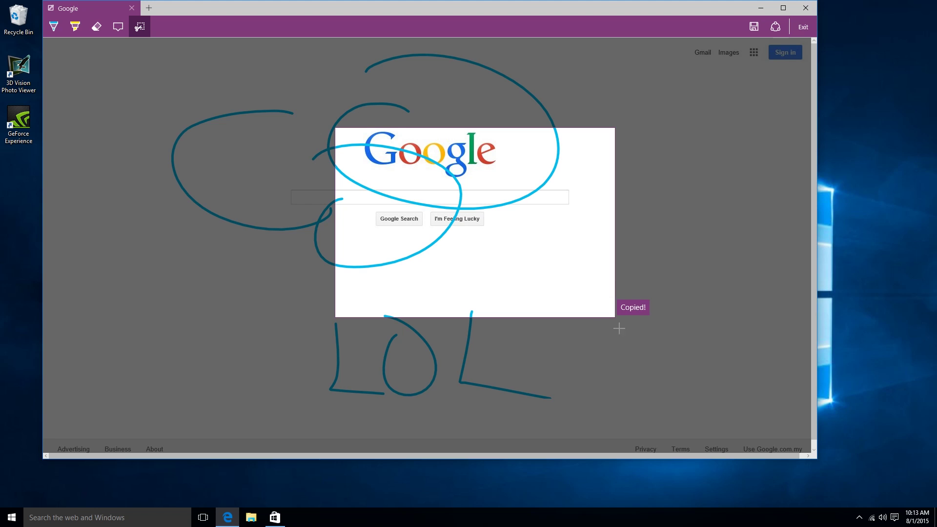
{"action": "left_click", "coordinate": [801, 27]}
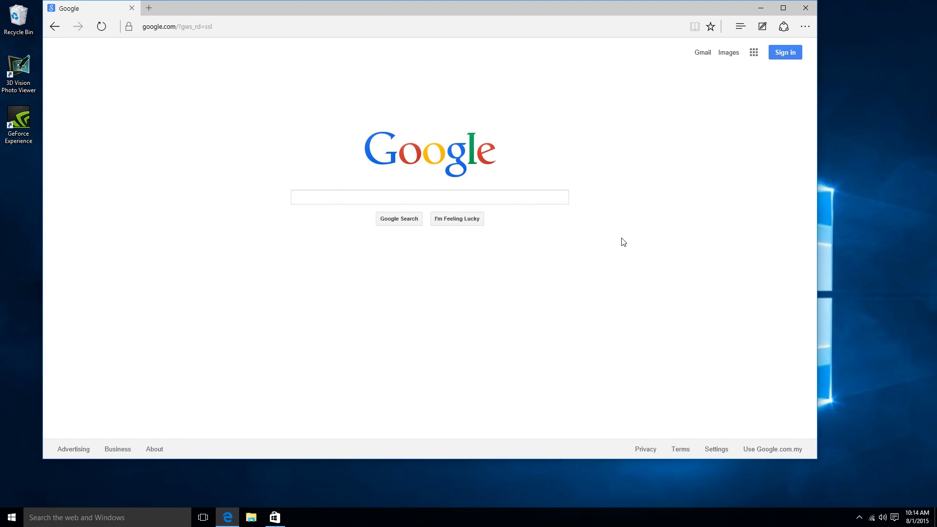
{"action": "key", "text": "super+g"}
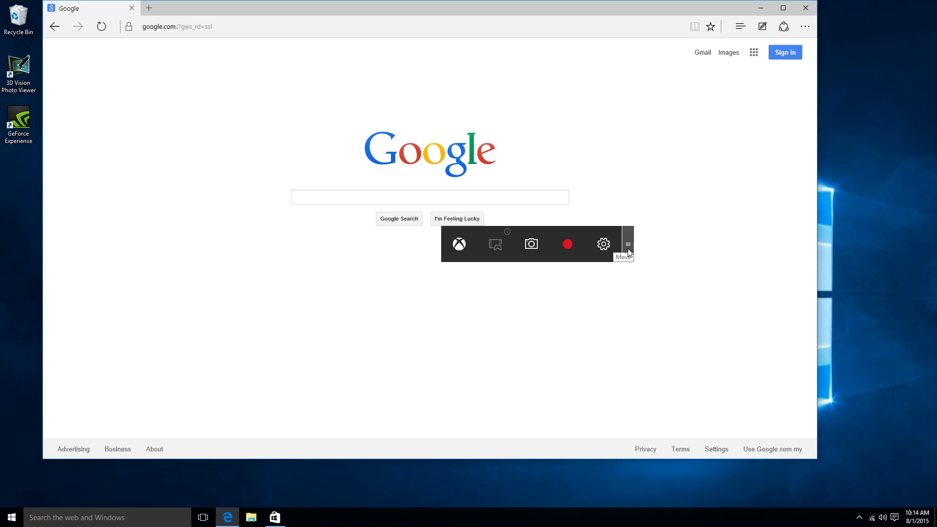
{"action": "key", "text": "Escape"}
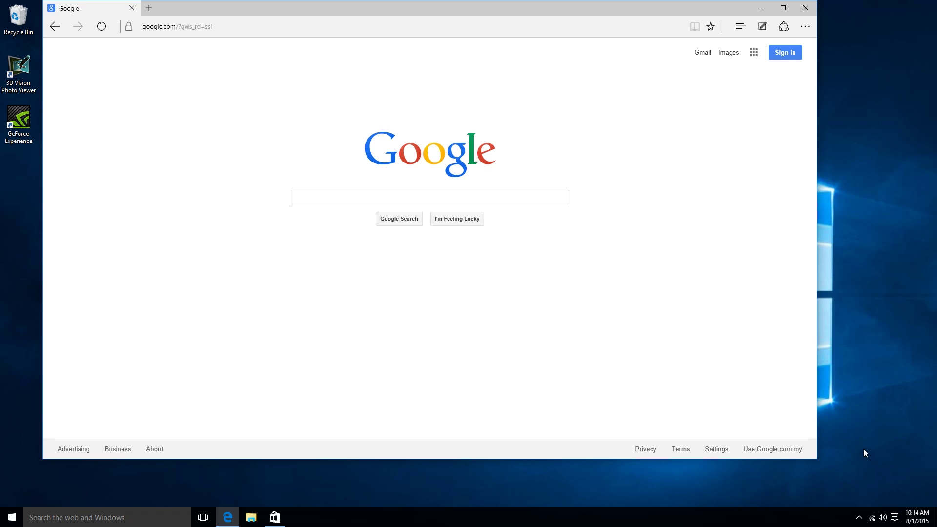
{"action": "left_click", "coordinate": [892, 518]}
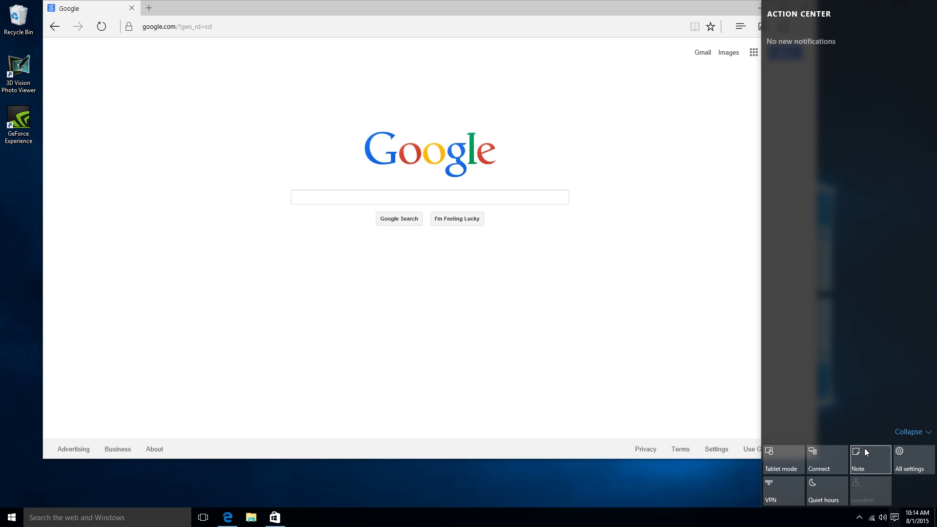
- Launch OneNote from Start and draw a freehand pen loop on the untitled page
{"action": "key", "text": "super"}
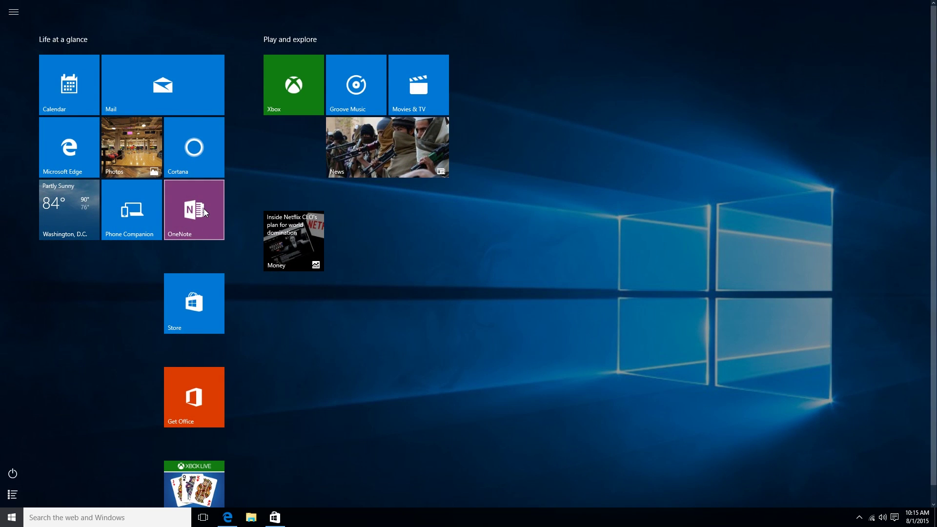
{"action": "left_click", "coordinate": [204, 209]}
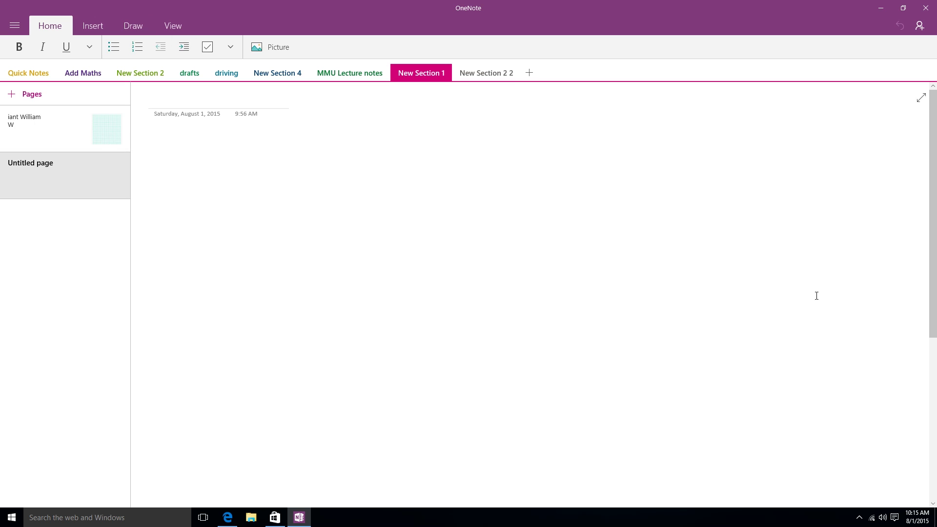
{"action": "left_click", "coordinate": [132, 25]}
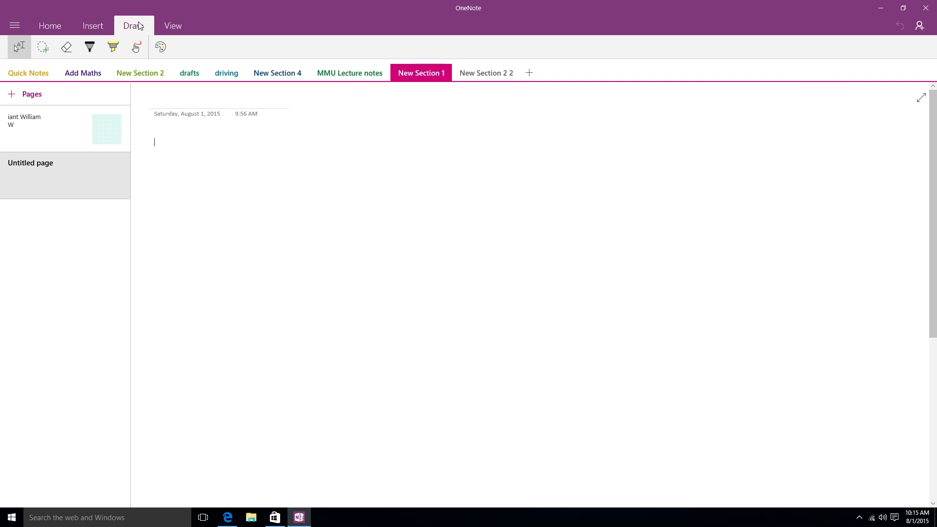
{"action": "left_click", "coordinate": [91, 47]}
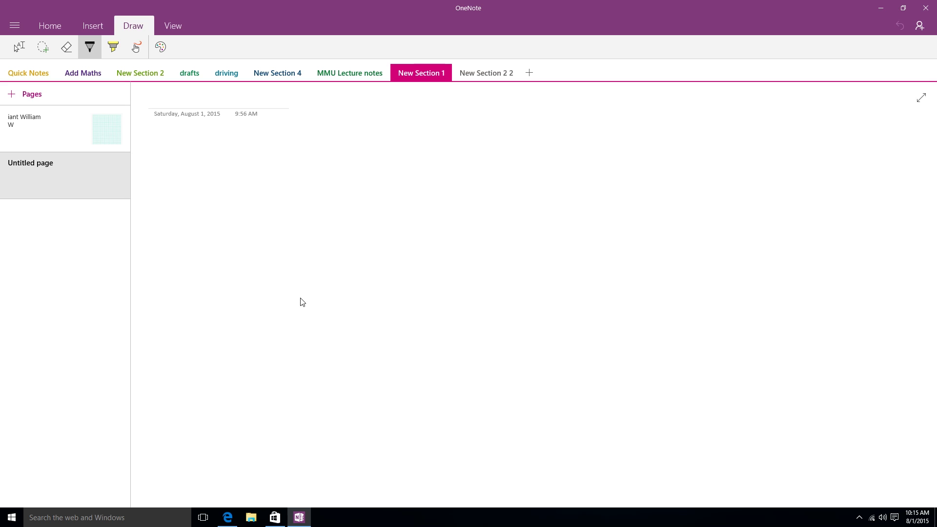
{"action": "mouse_move", "coordinate": [257, 251]}
{"action": "left_mouse_down"}
{"action": "mouse_move", "coordinate": [255, 297]}
{"action": "mouse_move", "coordinate": [550, 297]}
{"action": "left_mouse_up"}
{"action": "left_click", "coordinate": [899, 521]}
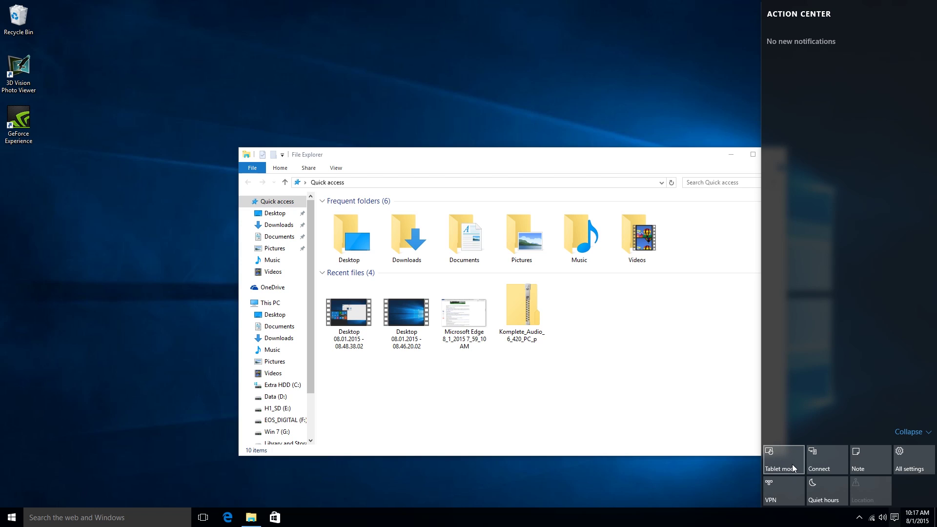
- Turn tablet mode on and back off, then close the quick actions panel
{"action": "left_click", "coordinate": [792, 464]}
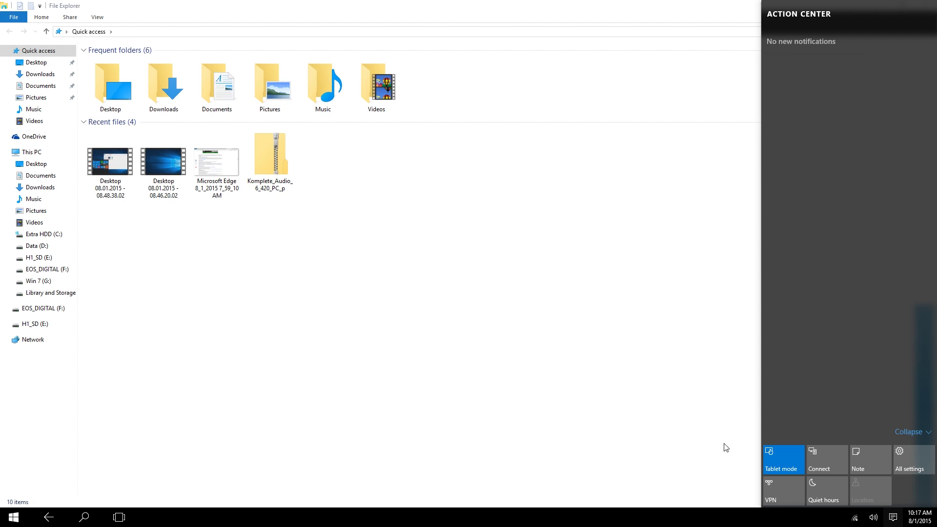
{"action": "left_click", "coordinate": [778, 463]}
{"action": "left_click", "coordinate": [418, 112]}
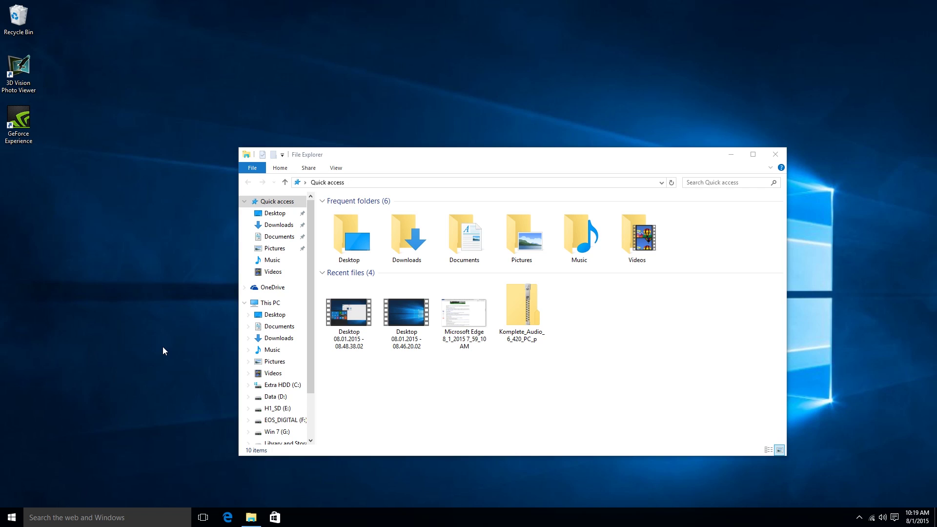
{"action": "key", "text": "super"}
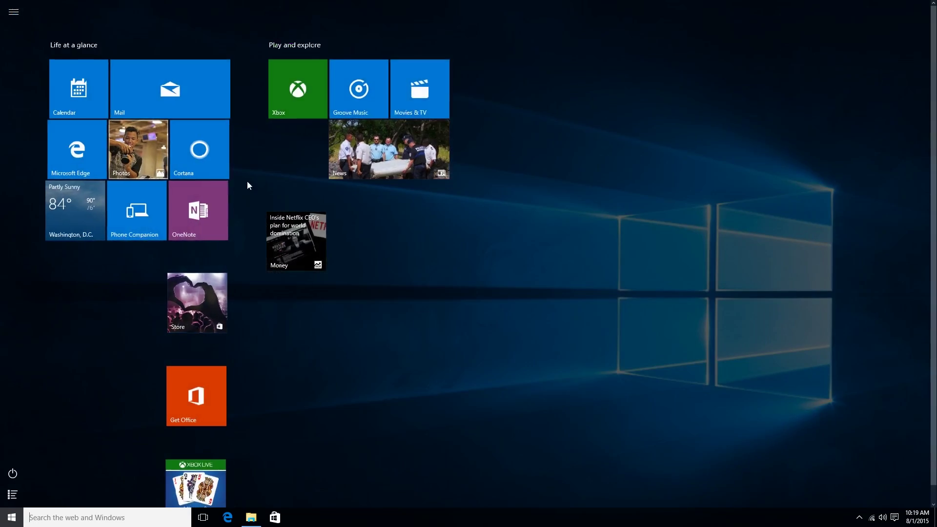
- Browse the July 2015 collection in Photos, then minimize the Photos window
{"action": "left_click", "coordinate": [131, 147]}
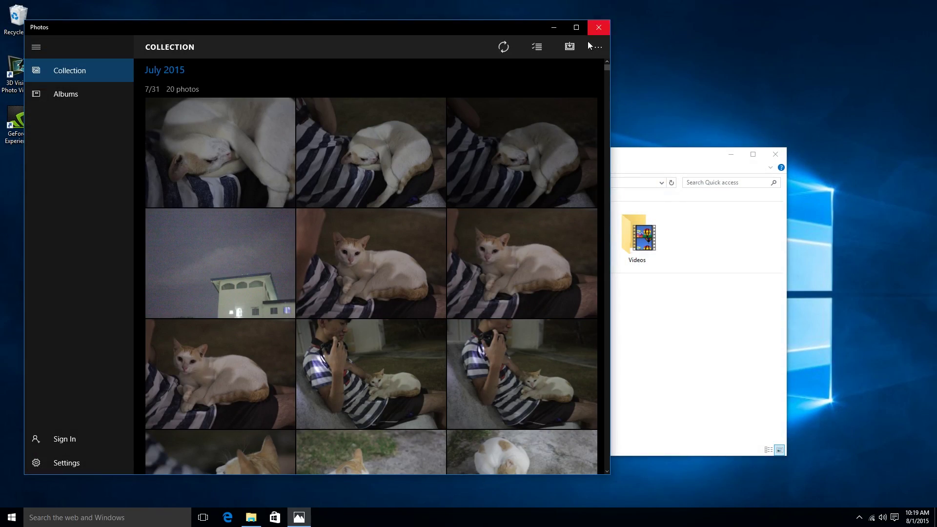
{"action": "scroll", "coordinate": [484, 243], "scroll_direction": "down", "scroll_amount": 5}
{"action": "scroll", "coordinate": [486, 250], "scroll_direction": "down", "scroll_amount": 5}
{"action": "scroll", "coordinate": [485, 251], "scroll_direction": "up", "scroll_amount": 6}
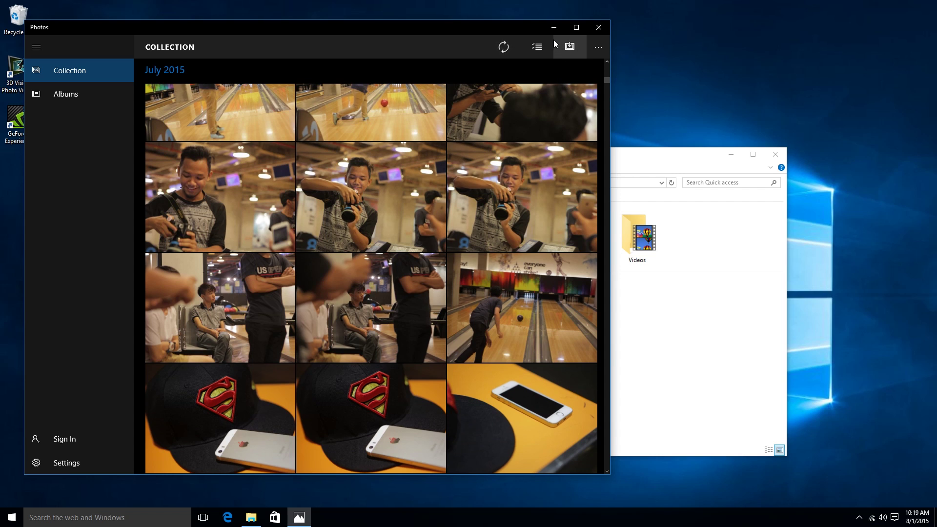
{"action": "left_click", "coordinate": [553, 27]}
{"action": "key", "text": "super"}
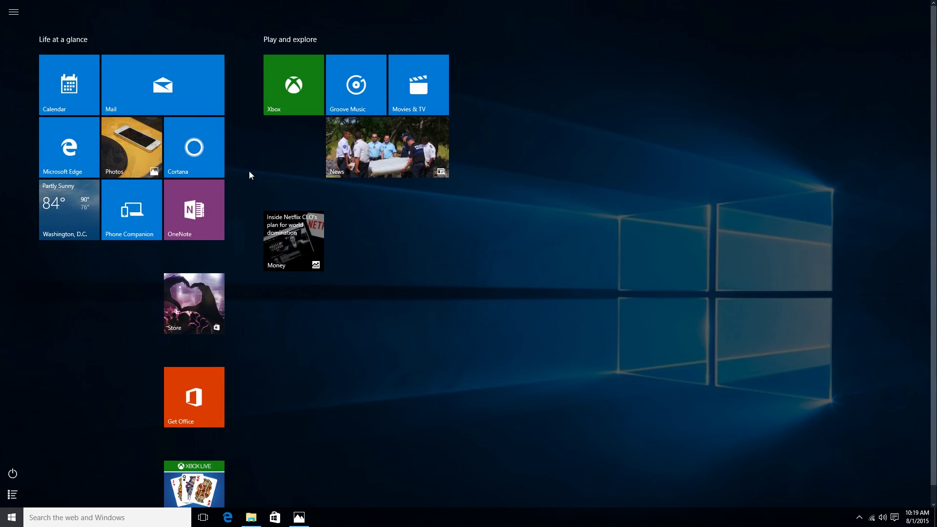
{"action": "left_click", "coordinate": [345, 96]}
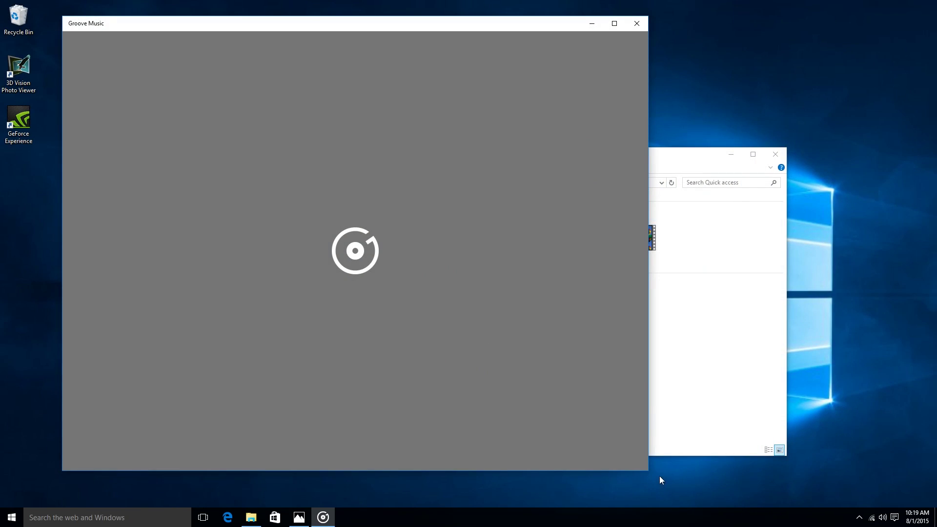
- Shrink the Groove Music window, view its empty Songs page, and close the app
{"action": "left_click_drag", "start_coordinate": [648, 470], "coordinate": [584, 412]}
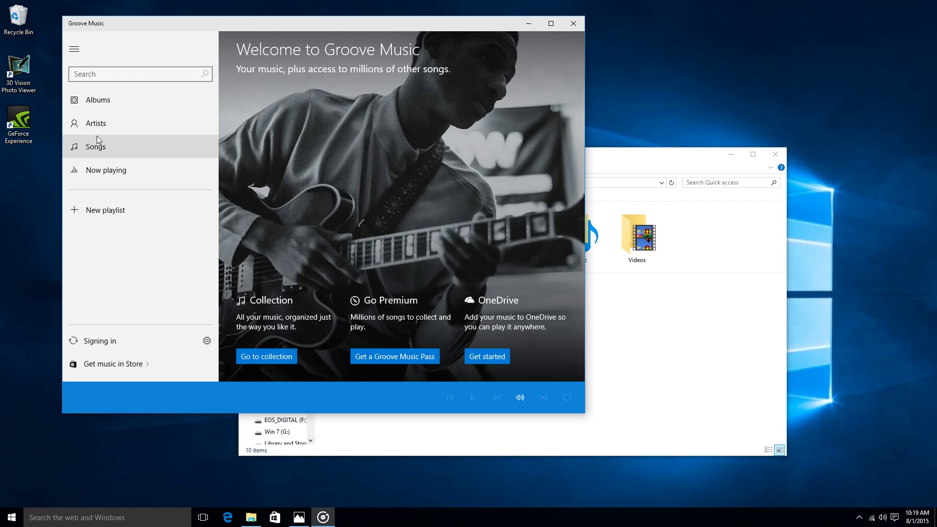
{"action": "left_click", "coordinate": [133, 148]}
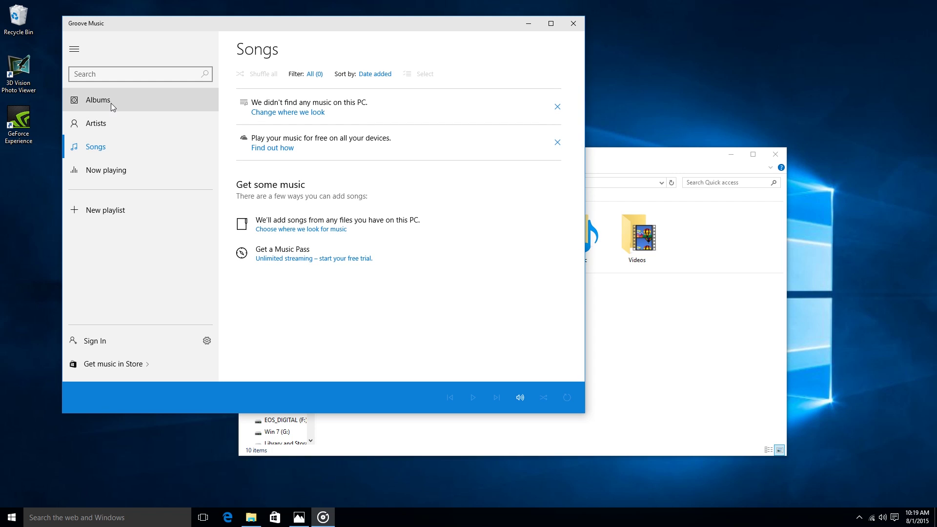
{"action": "key", "text": "alt+F4"}
{"action": "key", "text": "super"}
{"action": "left_click", "coordinate": [414, 87]}
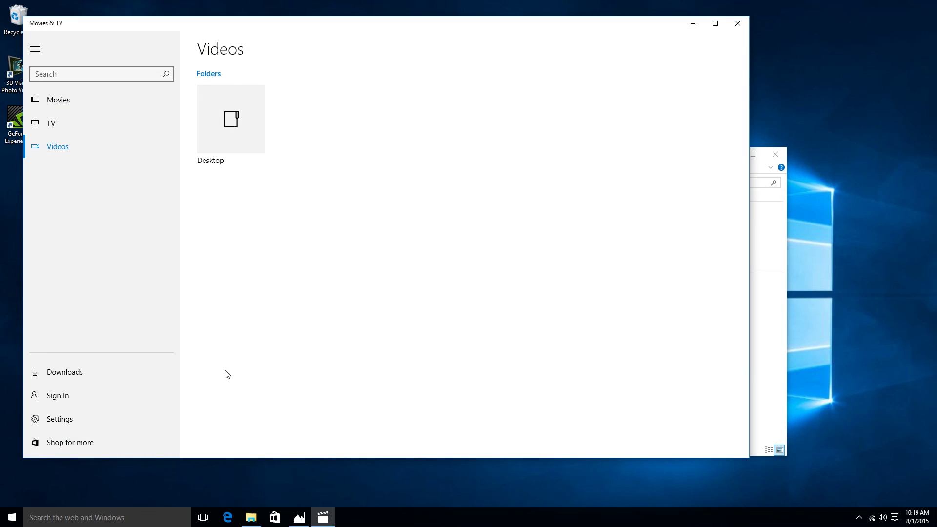
- Close the Movies & TV app, leaving File Explorer on the desktop
{"action": "left_click", "coordinate": [737, 23]}
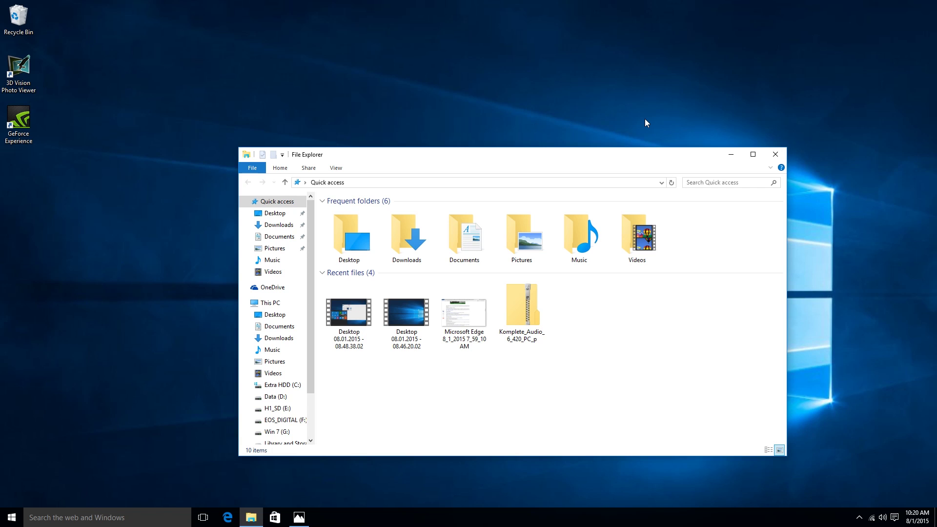
- Close File Explorer, then briefly show and dismiss Start, quick actions and volume control
{"action": "key", "text": "alt+F4"}
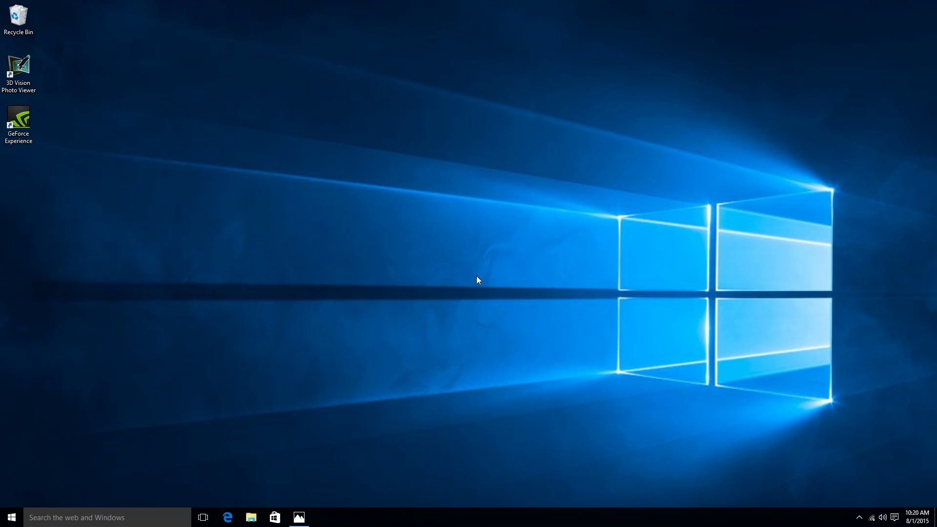
{"action": "key", "text": "super"}
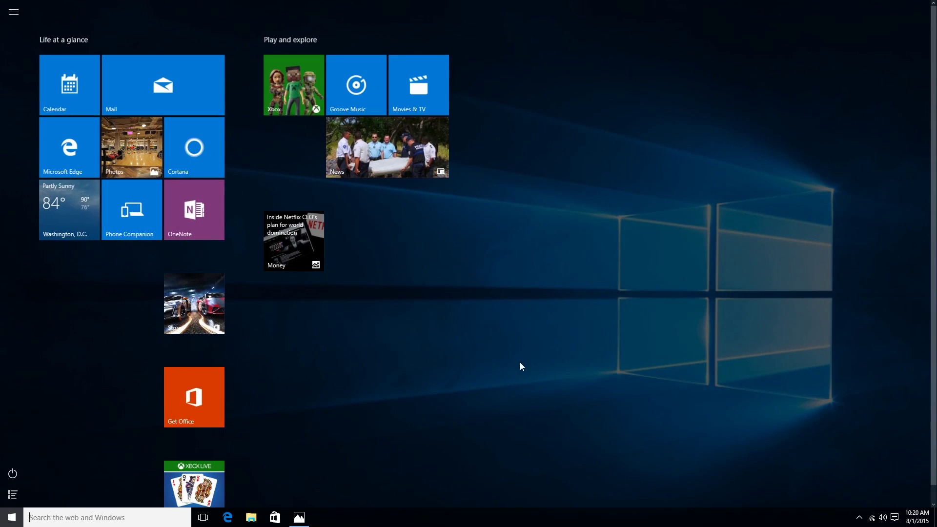
{"action": "key", "text": "super"}
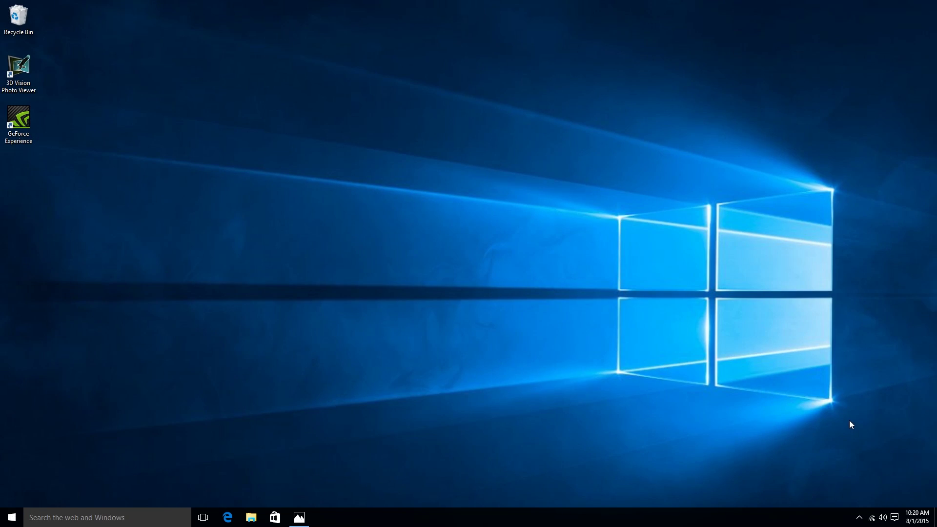
{"action": "left_click", "coordinate": [893, 517]}
{"action": "left_click", "coordinate": [606, 433]}
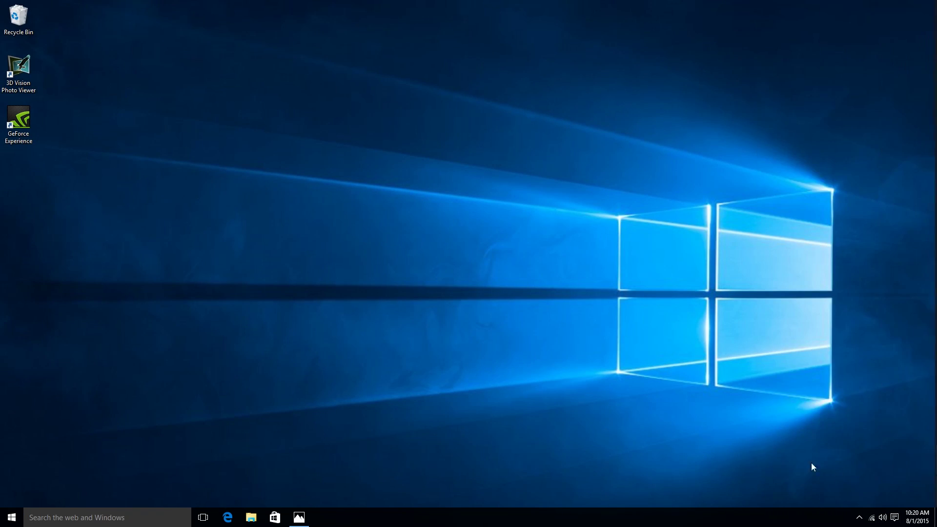
{"action": "left_click", "coordinate": [881, 517]}
{"action": "left_click", "coordinate": [464, 316]}
{"action": "left_click", "coordinate": [893, 517]}
{"action": "left_click", "coordinate": [544, 356]}
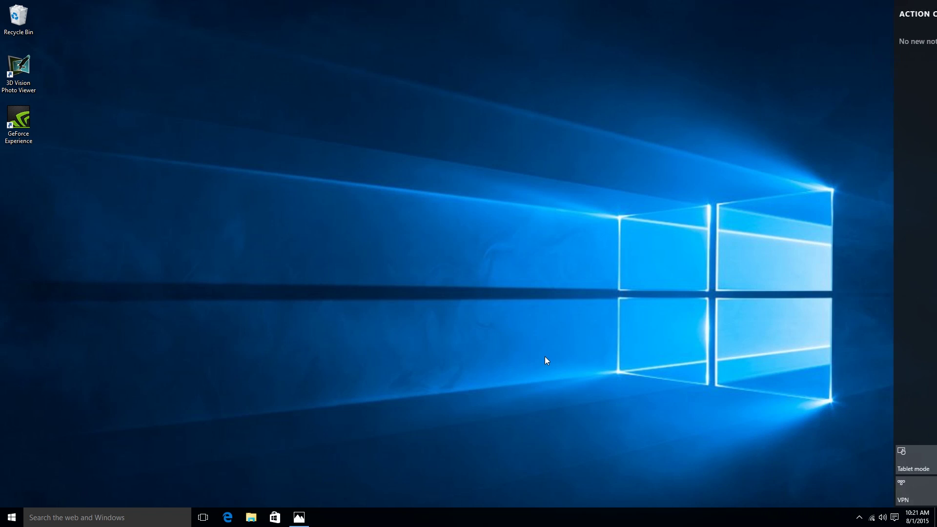
{"action": "key", "text": "super"}
{"action": "left_click", "coordinate": [468, 378]}
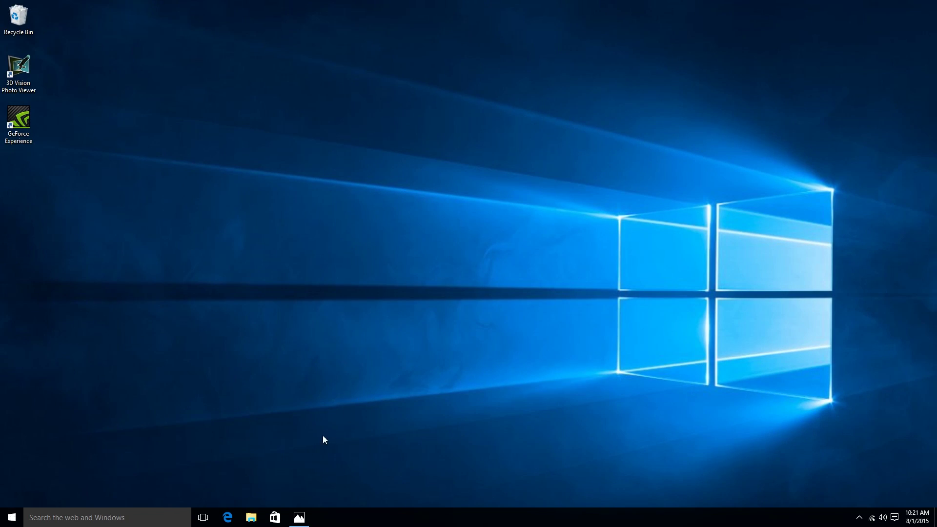
- Reopen File Explorer, snap it to a quarter and the right half, then switch to Desktop 2
{"action": "left_click", "coordinate": [250, 519]}
{"action": "left_click_drag", "start_coordinate": [516, 144], "coordinate": [4, 1]}
{"action": "left_click_drag", "start_coordinate": [261, 14], "coordinate": [931, 2]}
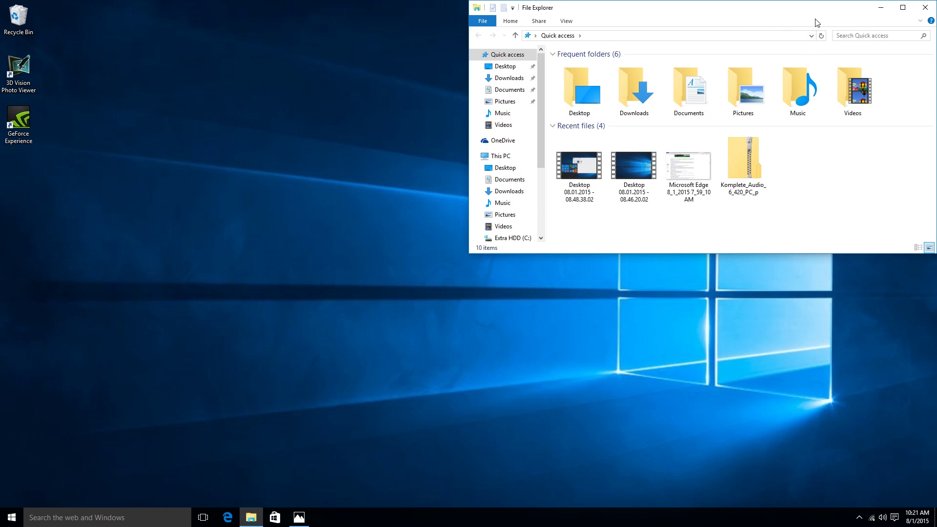
{"action": "left_click_drag", "start_coordinate": [758, 10], "coordinate": [936, 200]}
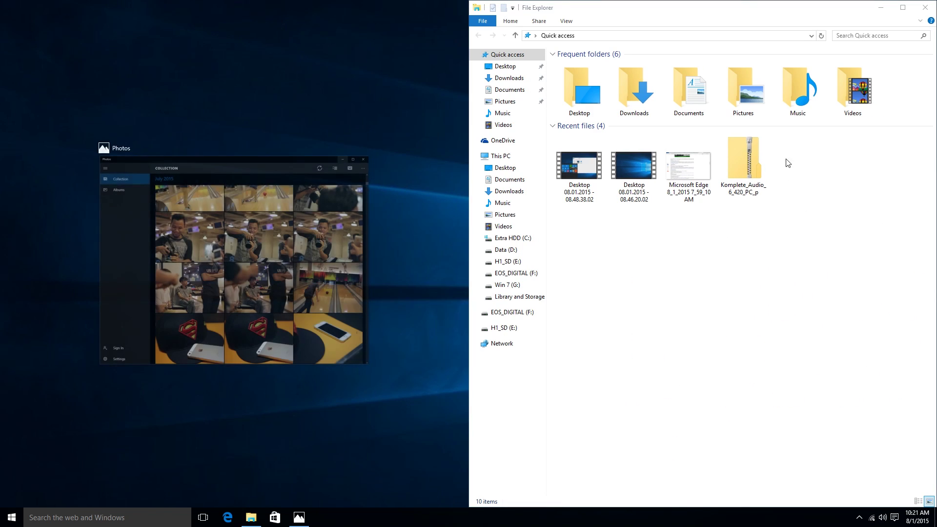
{"action": "left_click_drag", "start_coordinate": [774, 17], "coordinate": [491, 158]}
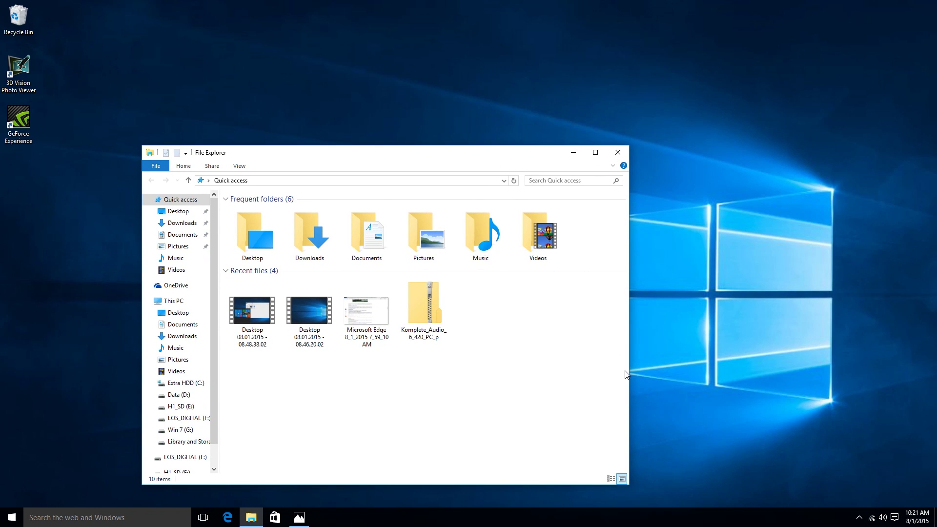
{"action": "key", "text": "super+Tab"}
{"action": "left_click", "coordinate": [512, 482]}
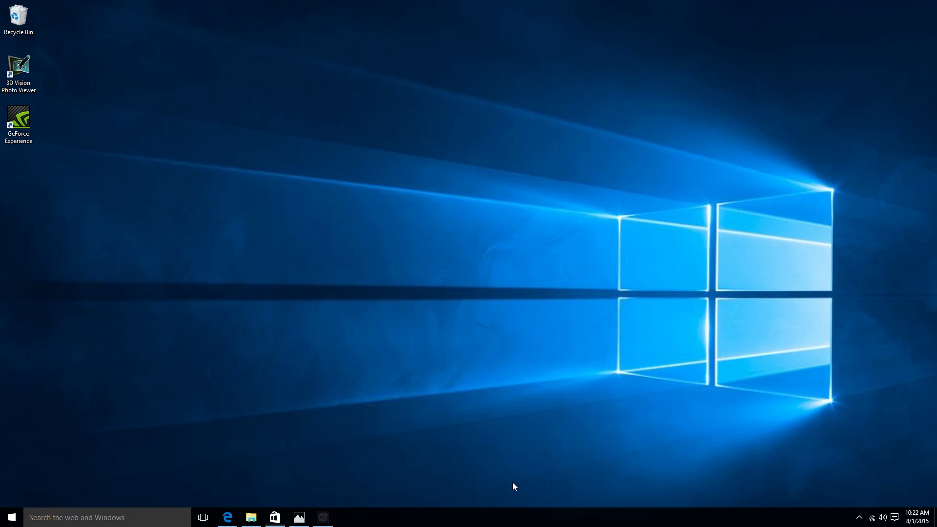
- Switch back to Desktop 1 from Task View
{"action": "key", "text": "super+Tab"}
{"action": "left_click", "coordinate": [449, 488]}
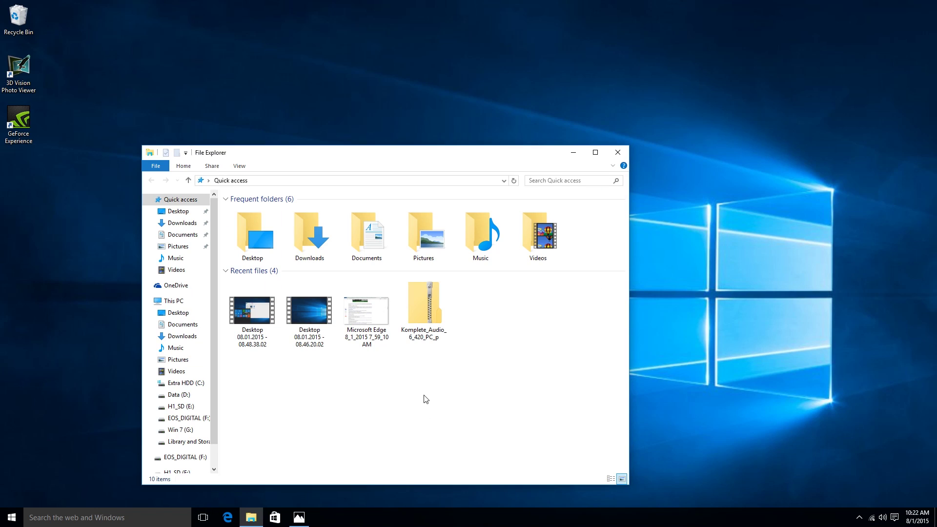